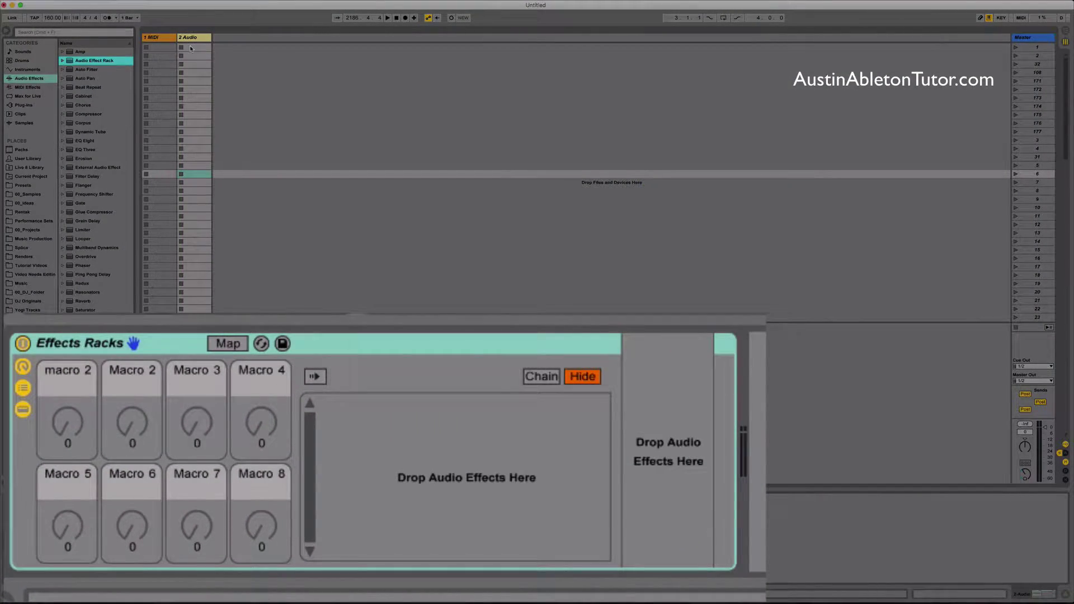
# Step: Lower the Reverb chain volume to -10.2 dB, then select the rack and view the Dry chain
pyautogui.click(850, 1)
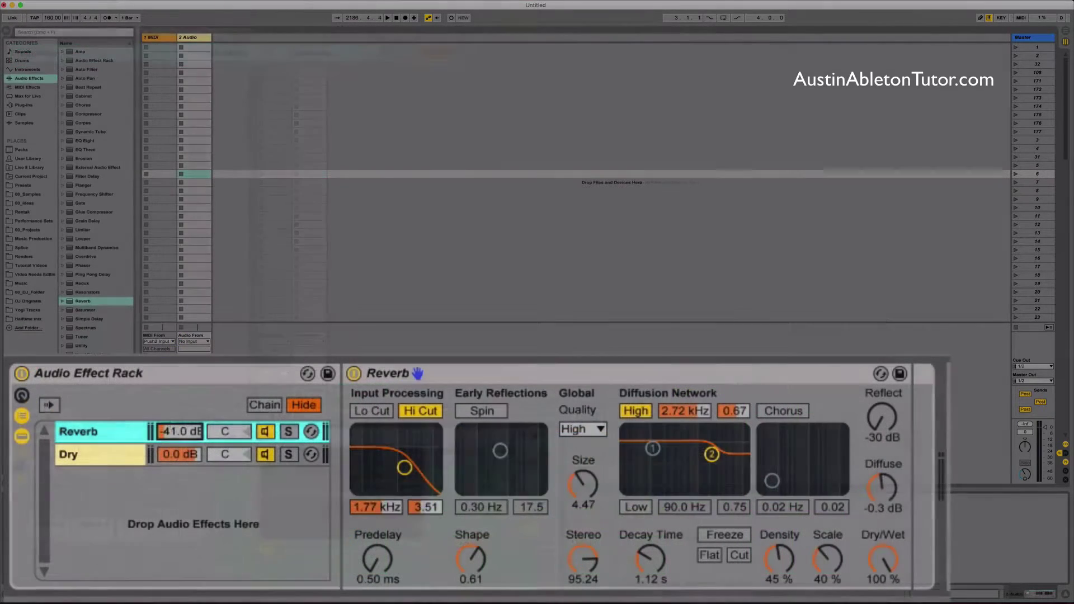
pyautogui.moveTo(173, 431); pyautogui.dragTo(161, 384)
pyautogui.click(164, 379)
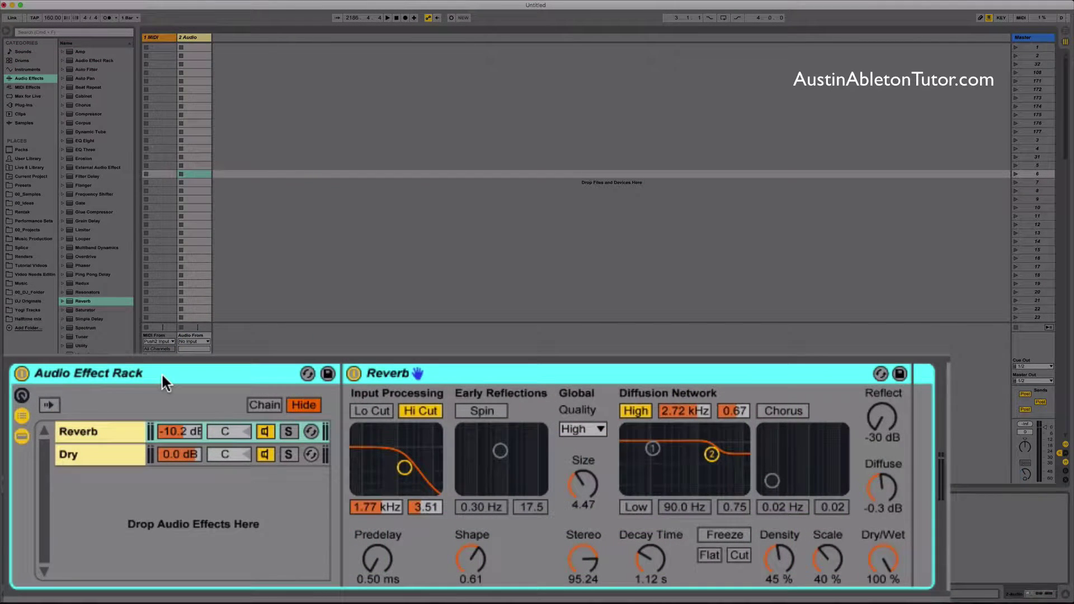
pyautogui.click(112, 448)
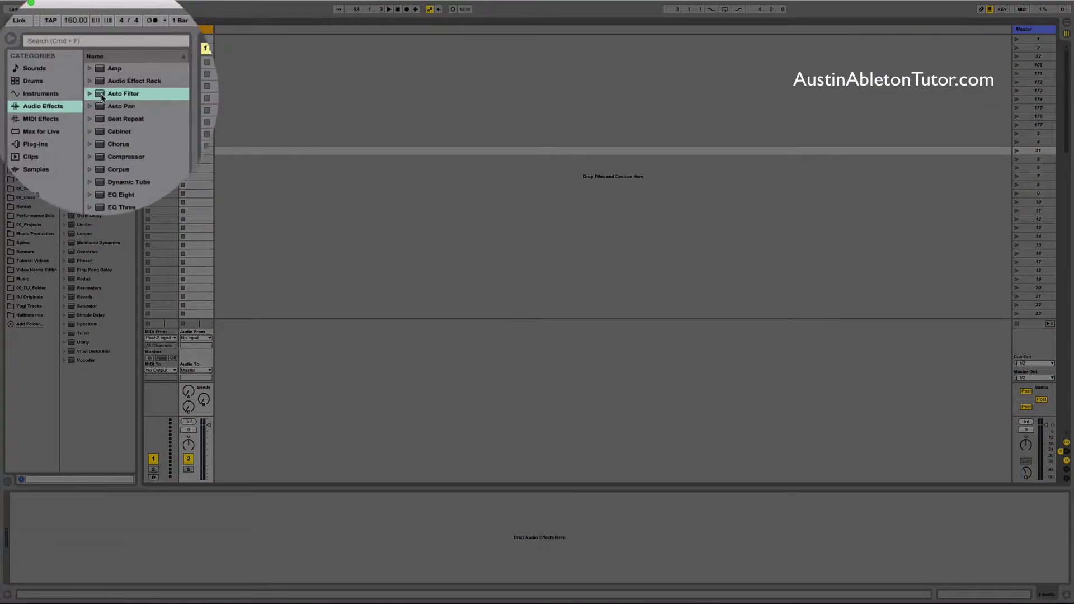
# Step: Drop Auto Filter onto the 2 Audio track and group it into an Audio Effect Rack
pyautogui.moveTo(101, 96); pyautogui.dragTo(197, 96)
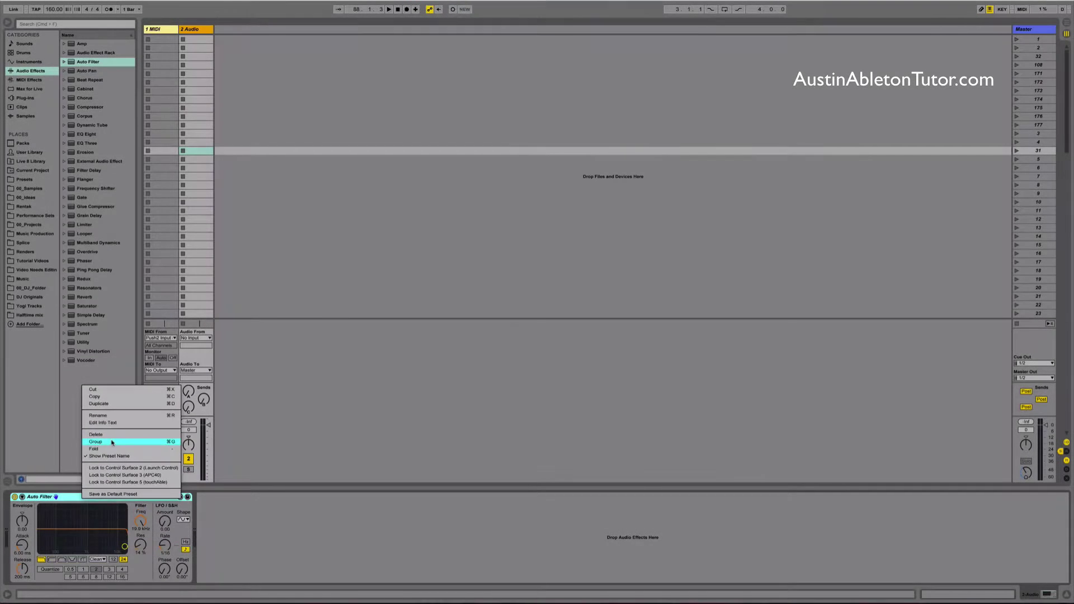
pyautogui.click(96, 441)
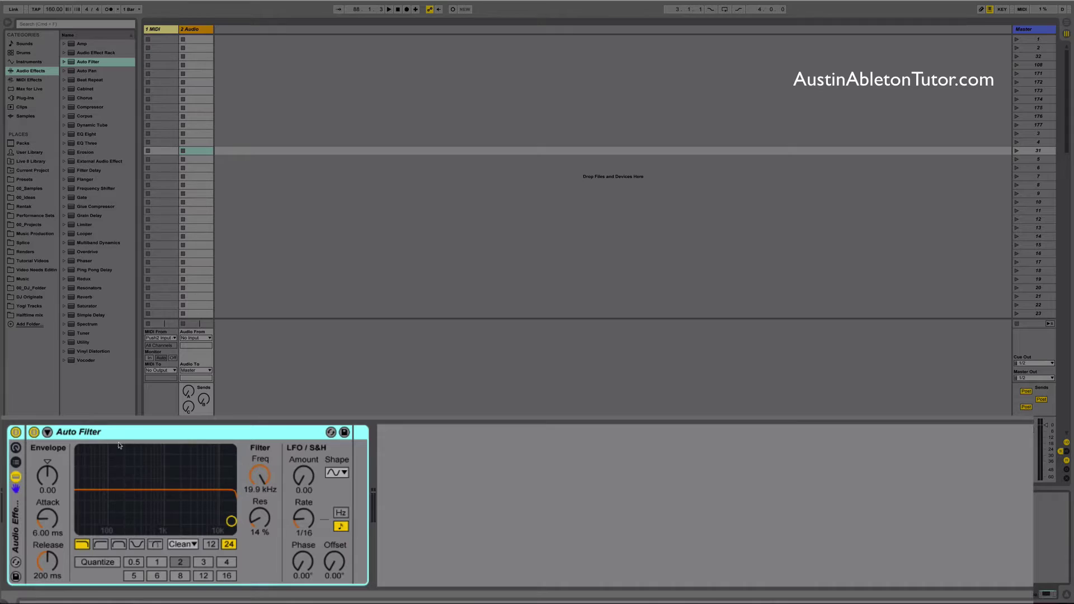
pyautogui.click(16, 433)
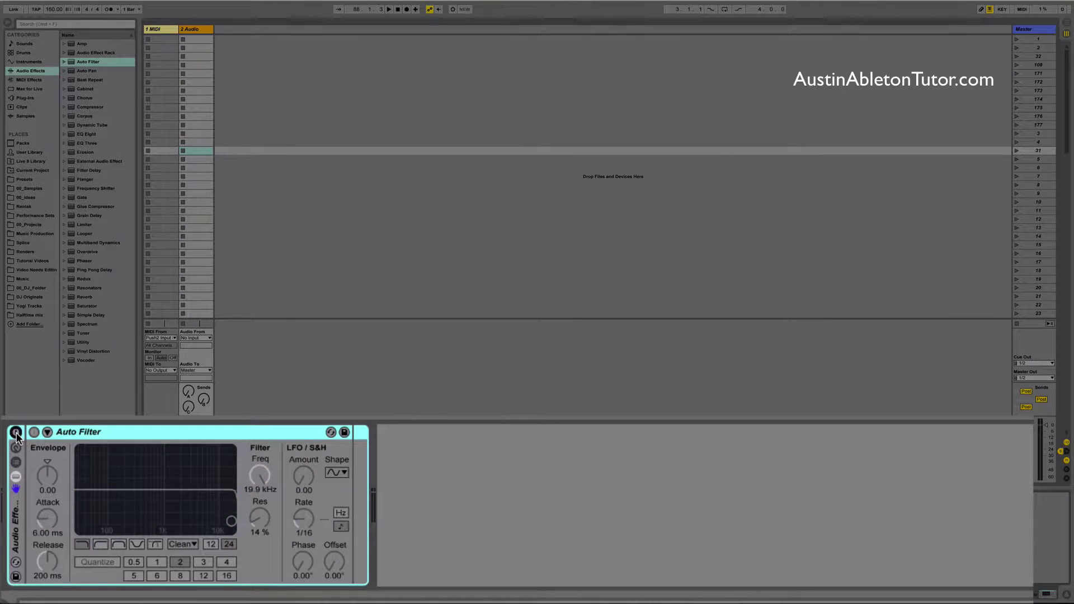
pyautogui.click(16, 432)
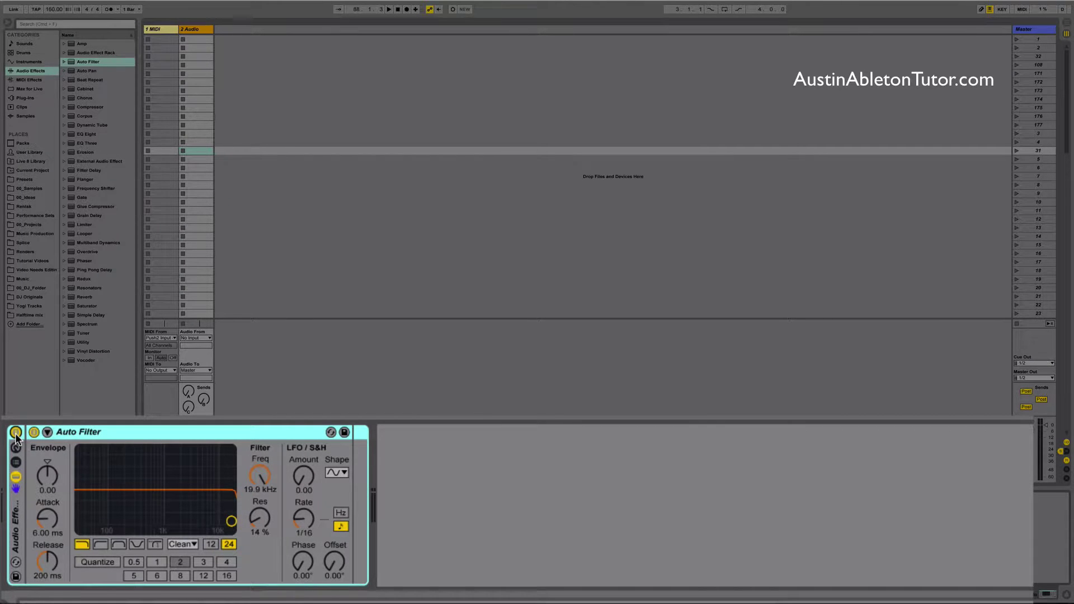
pyautogui.click(16, 448)
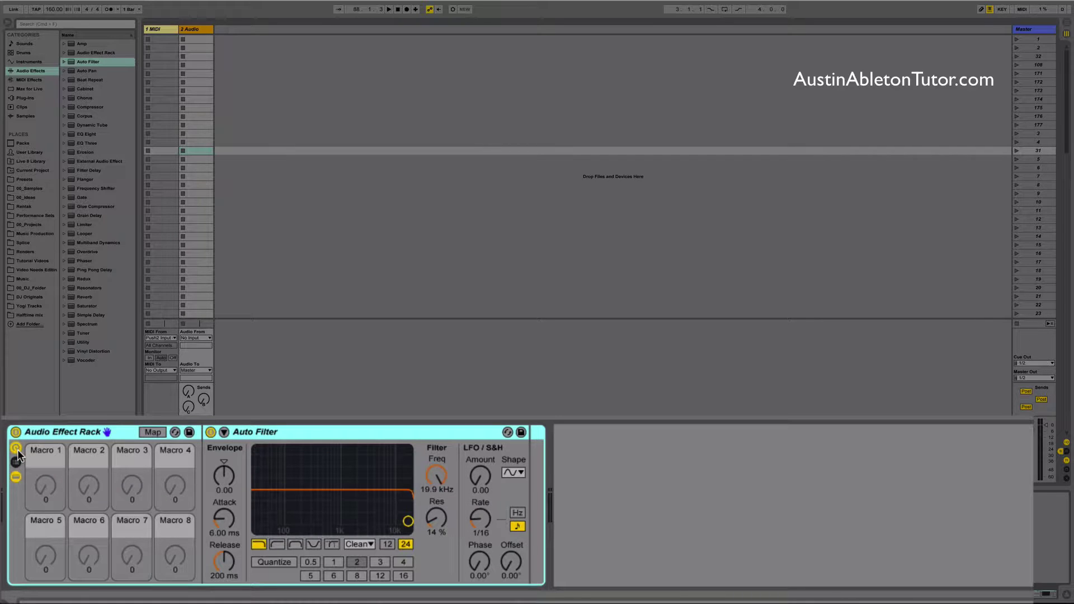
pyautogui.click(16, 449)
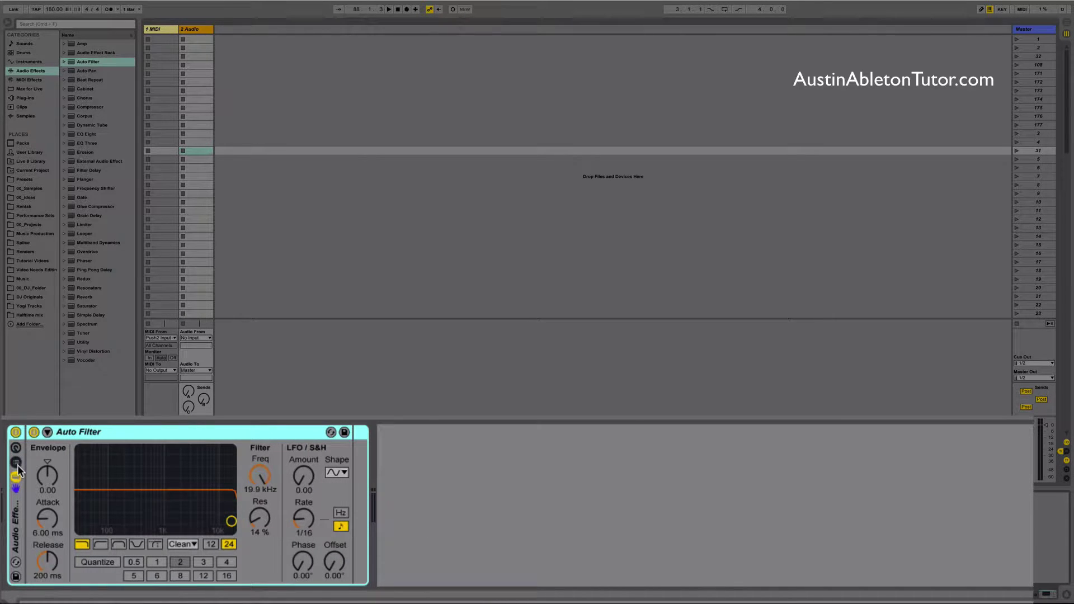
pyautogui.click(16, 463)
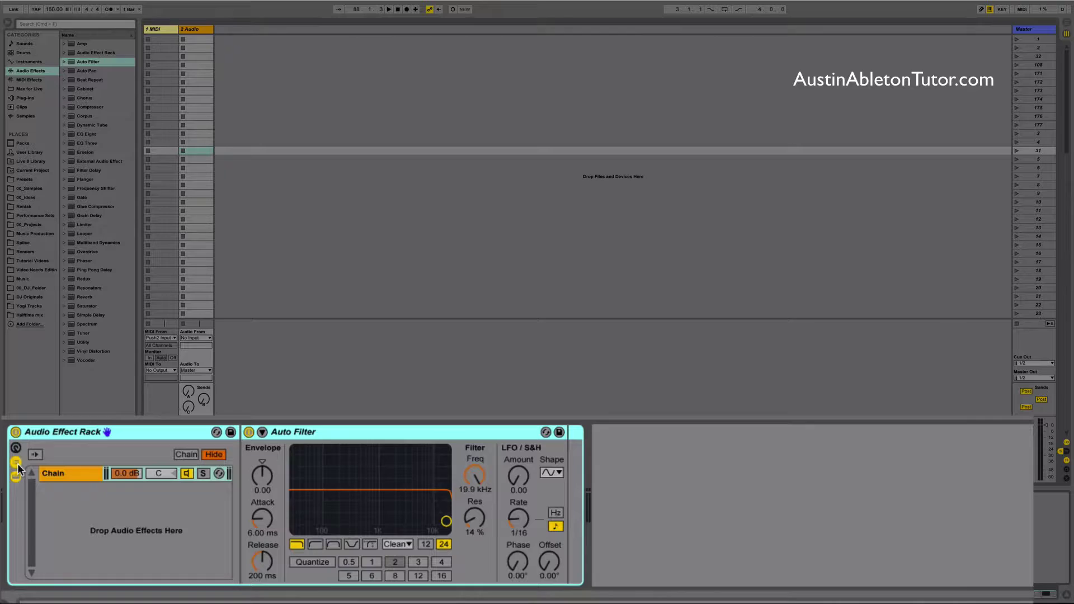
pyautogui.click(63, 475)
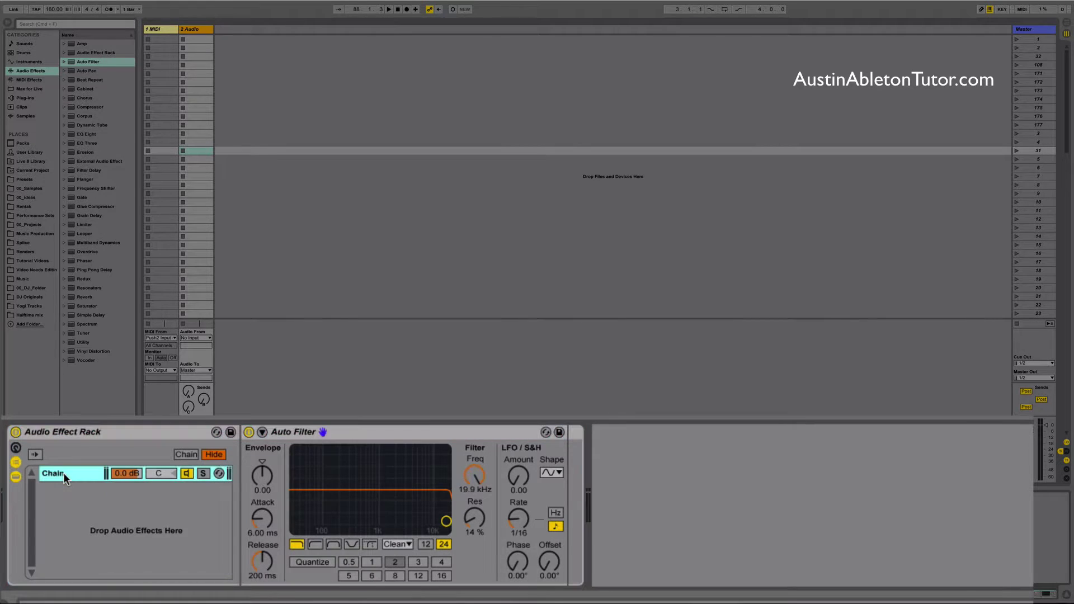
pyautogui.rightClick(84, 519)
pyautogui.click(102, 531)
pyautogui.rightClick(102, 533)
pyautogui.click(111, 541)
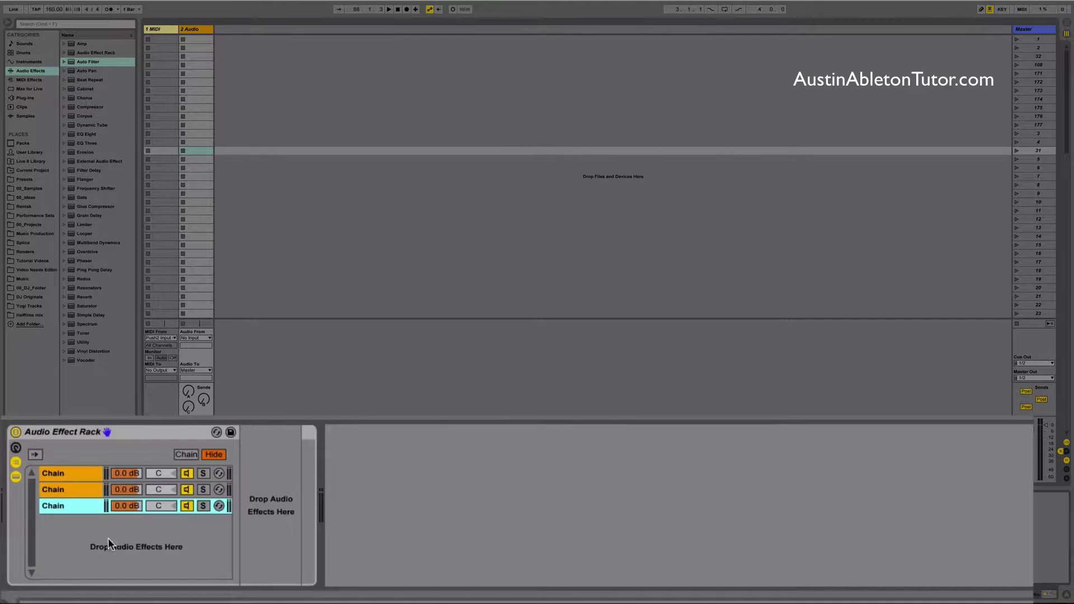
pyautogui.rightClick(109, 538)
pyautogui.click(111, 540)
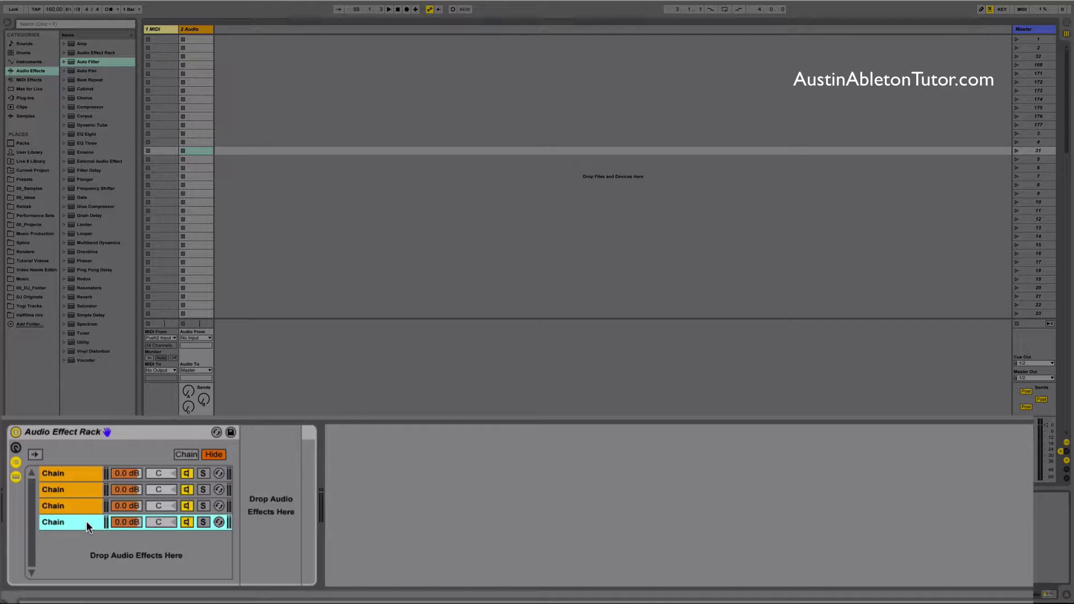
pyautogui.press('Delete')
pyautogui.press('Delete')
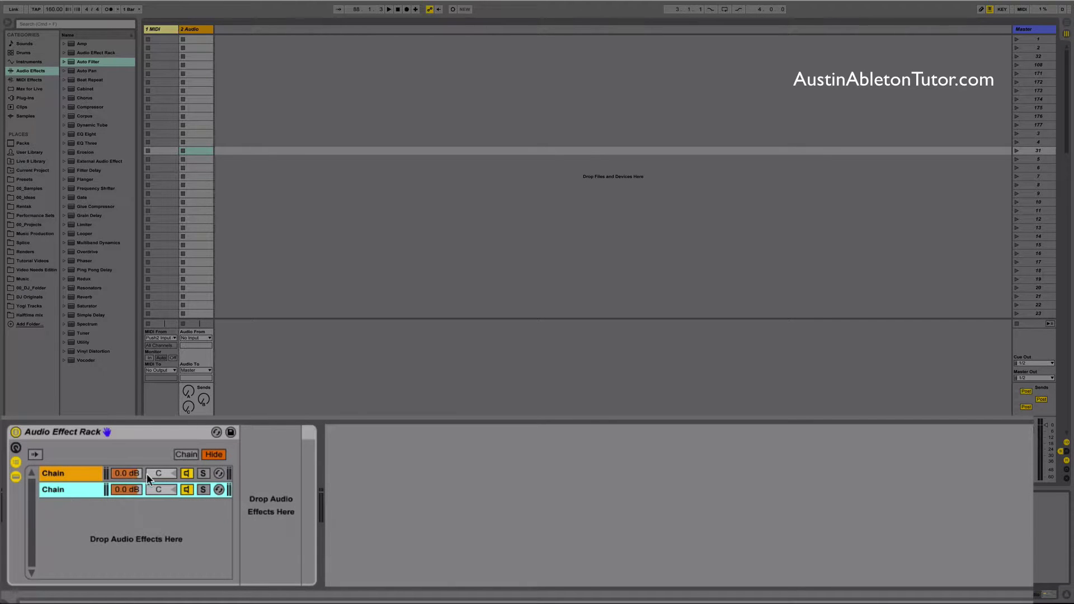
pyautogui.press('Delete')
pyautogui.click(186, 454)
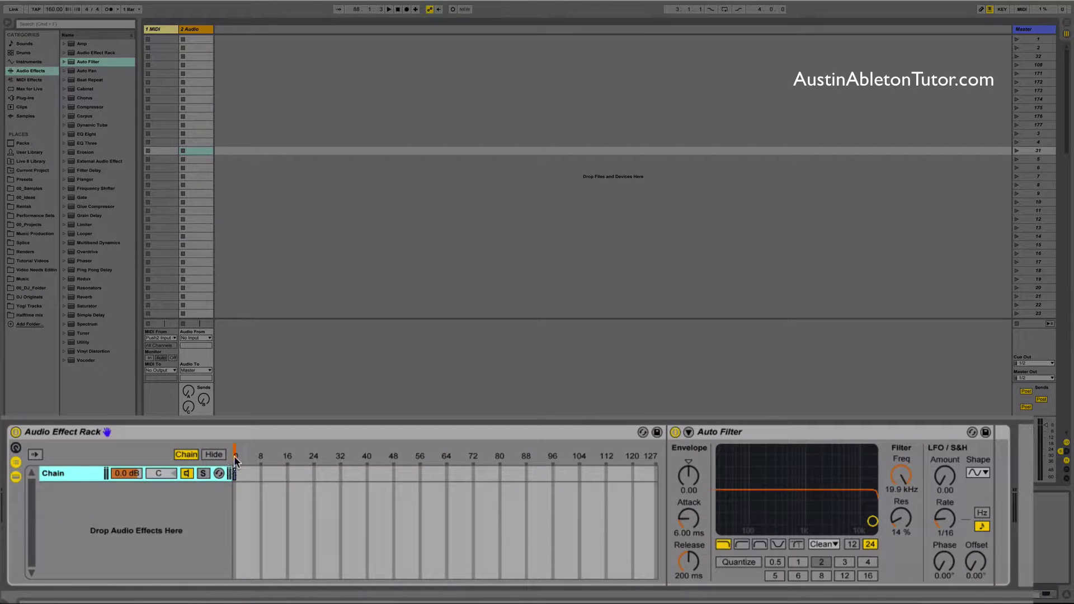
pyautogui.moveTo(234, 455); pyautogui.dragTo(357, 455)
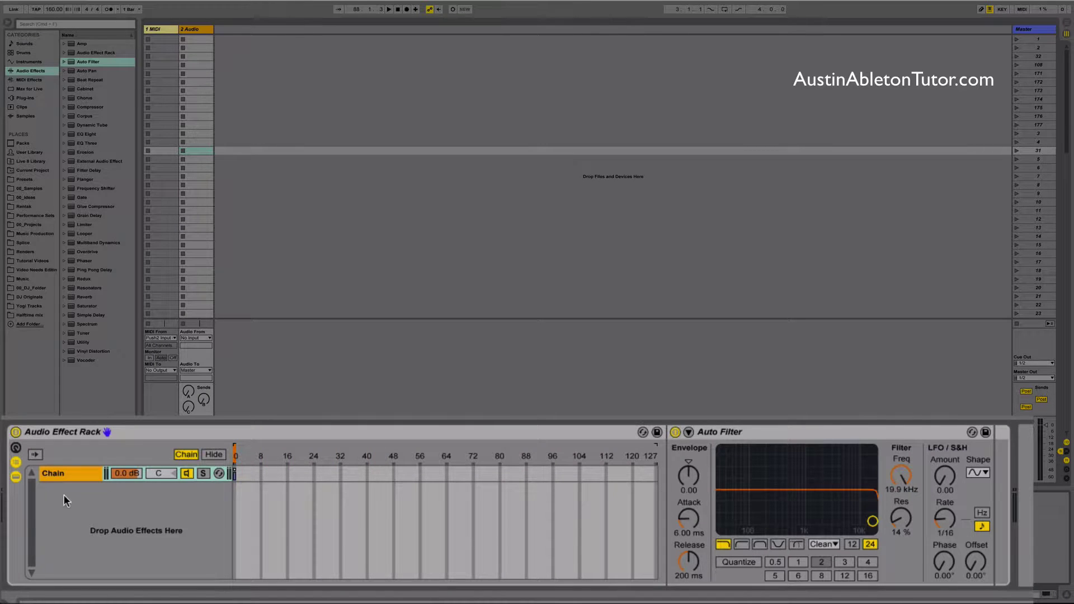
pyautogui.click(205, 454)
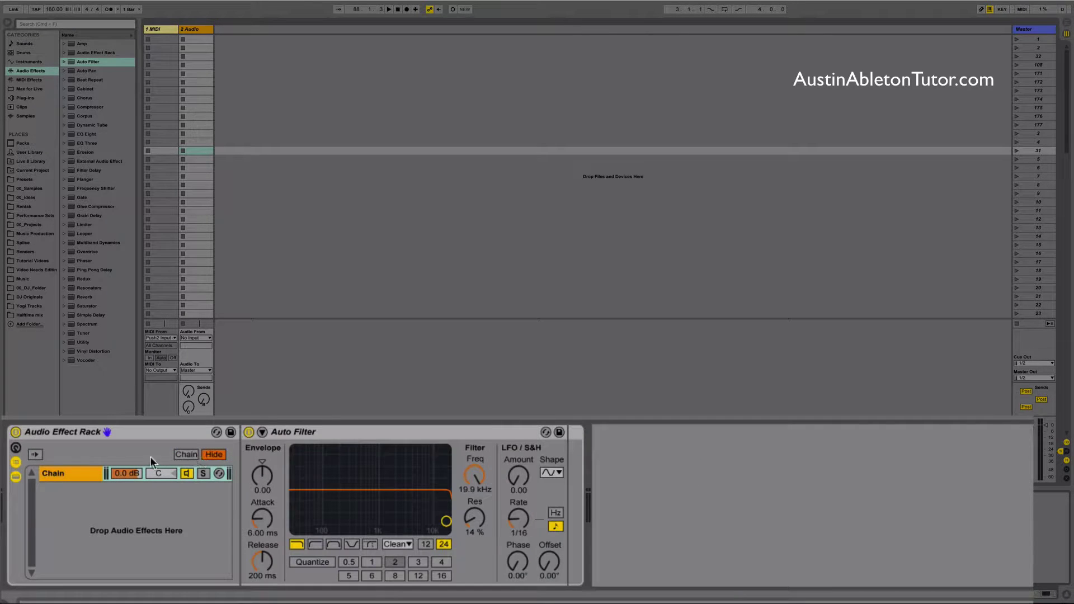
pyautogui.click(15, 463)
pyautogui.click(17, 477)
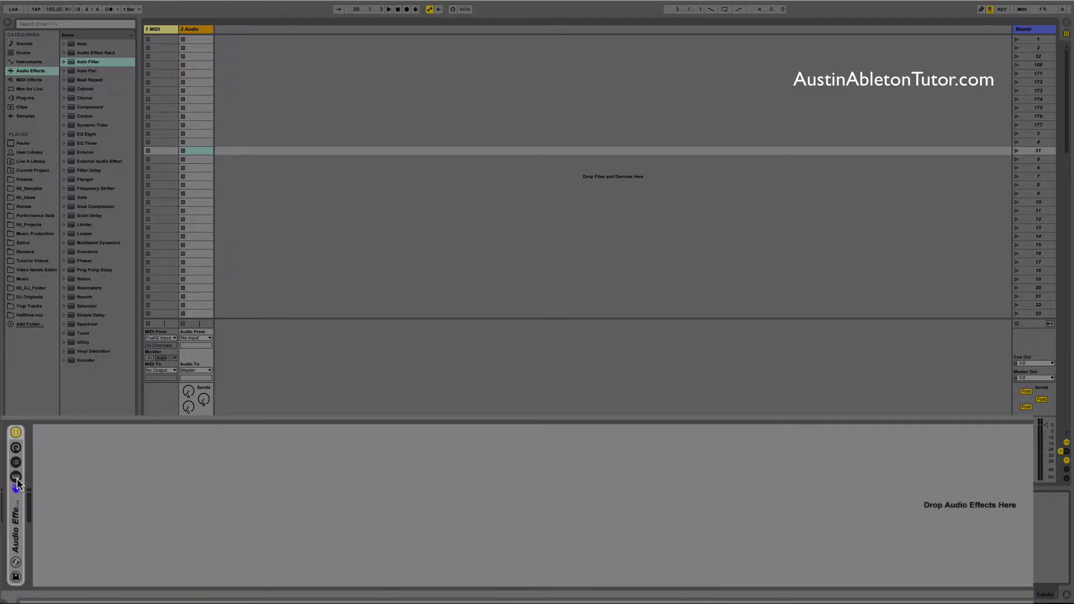
pyautogui.click(16, 478)
pyautogui.click(17, 478)
pyautogui.click(16, 479)
pyautogui.click(16, 478)
pyautogui.click(16, 478)
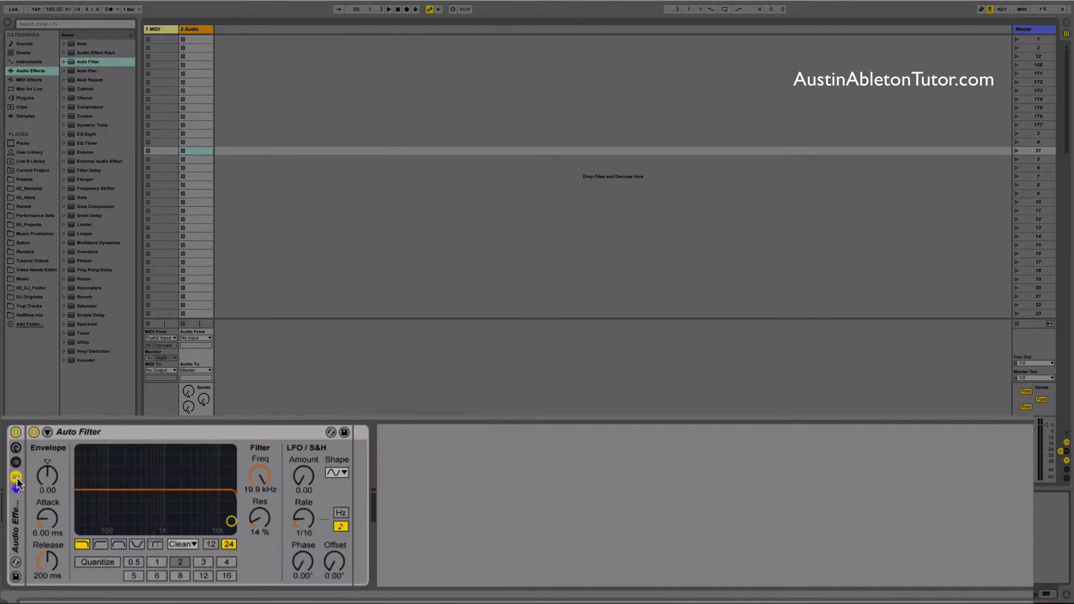
# Step: Map the Auto Filter's Freq knob to Macro 1 and turn the macro to test the sweep
pyautogui.click(16, 449)
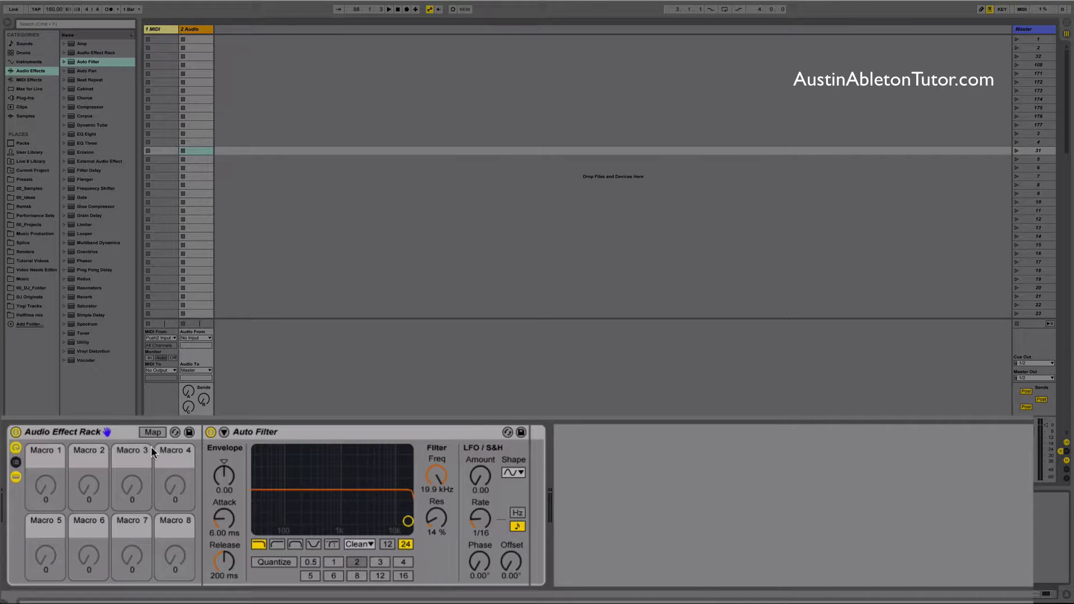
pyautogui.click(154, 431)
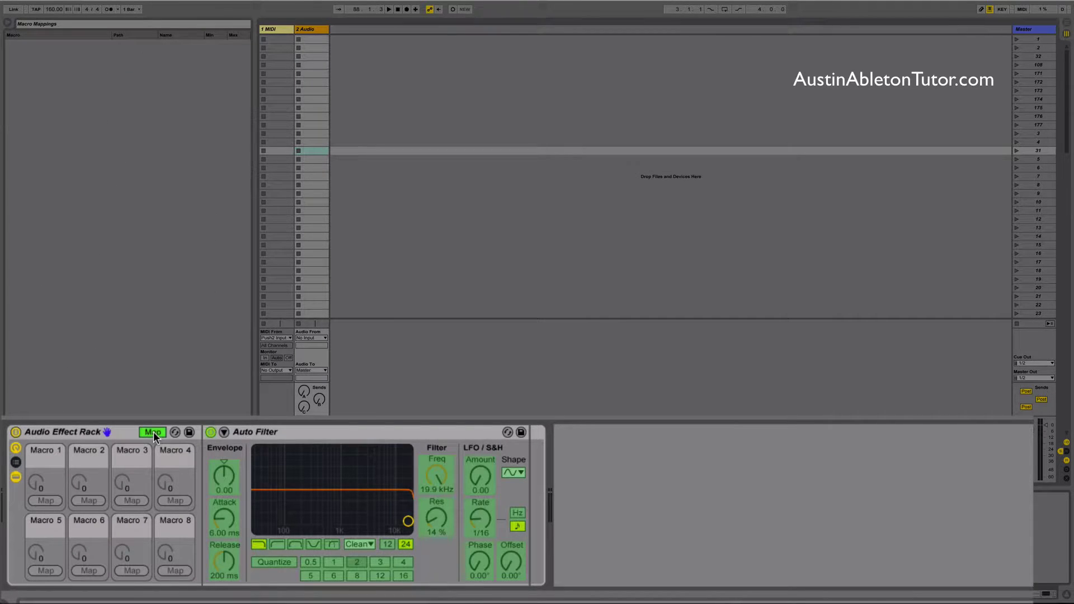
pyautogui.click(436, 477)
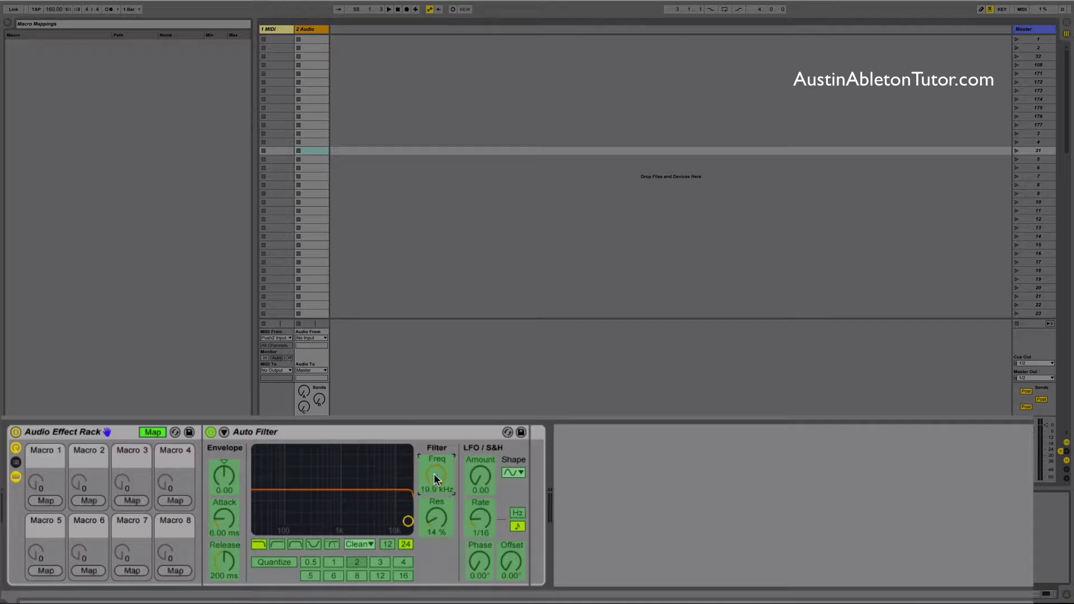
pyautogui.click(45, 501)
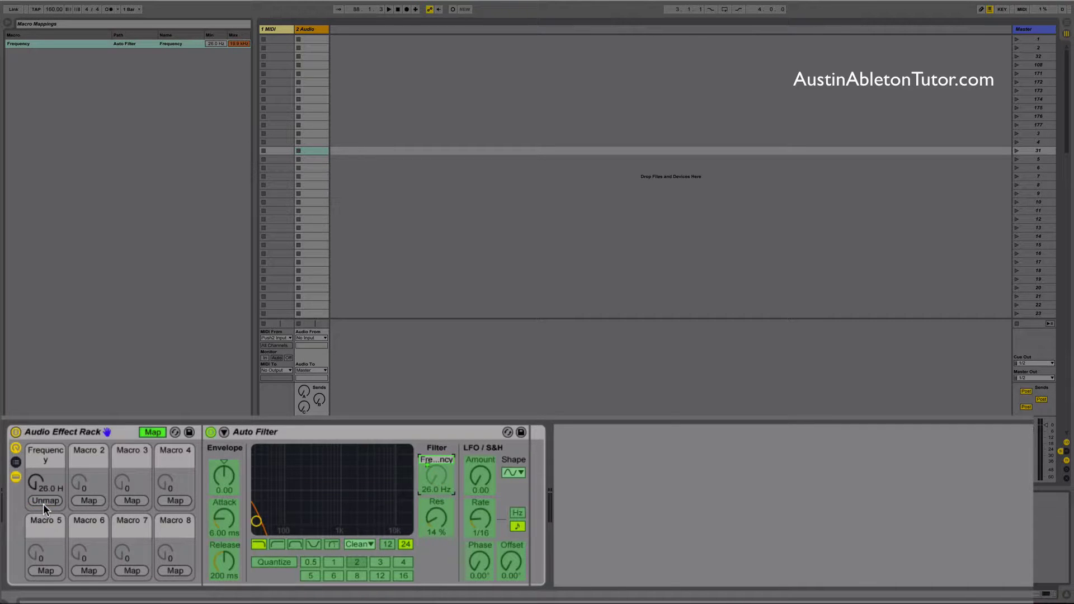
pyautogui.moveTo(35, 484)
pyautogui.mouseDown()
pyautogui.moveTo(36, 447)
pyautogui.moveTo(36, 495)
pyautogui.mouseUp()
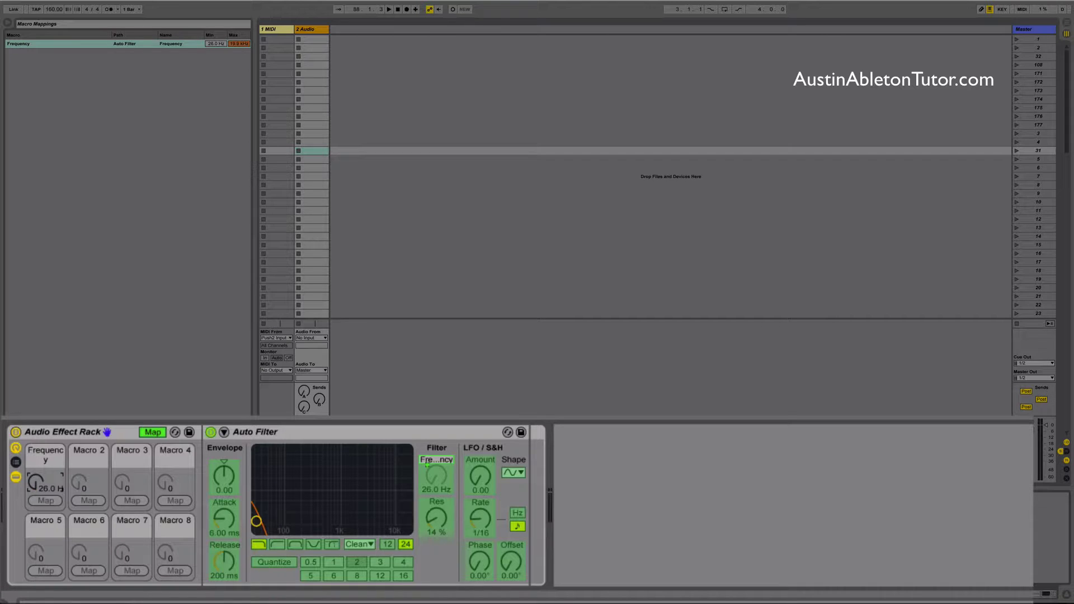
# Step: Exit Map mode and raise the Frequency macro, sweeping the cutoff from 26.0 Hz to 171 Hz
pyautogui.click(148, 432)
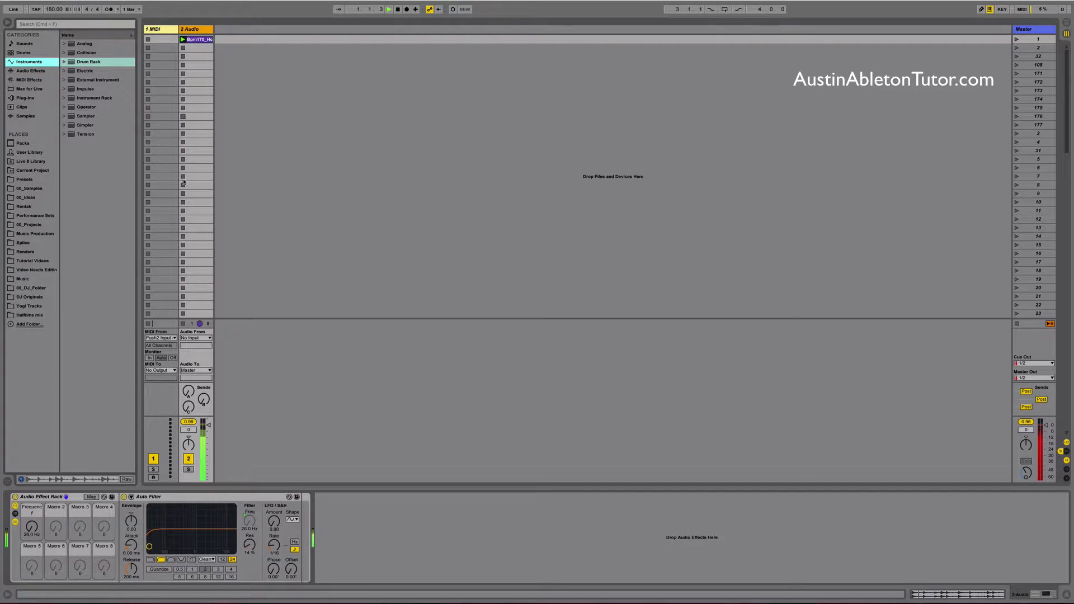
pyautogui.moveTo(31, 526); pyautogui.dragTo(41, 559)
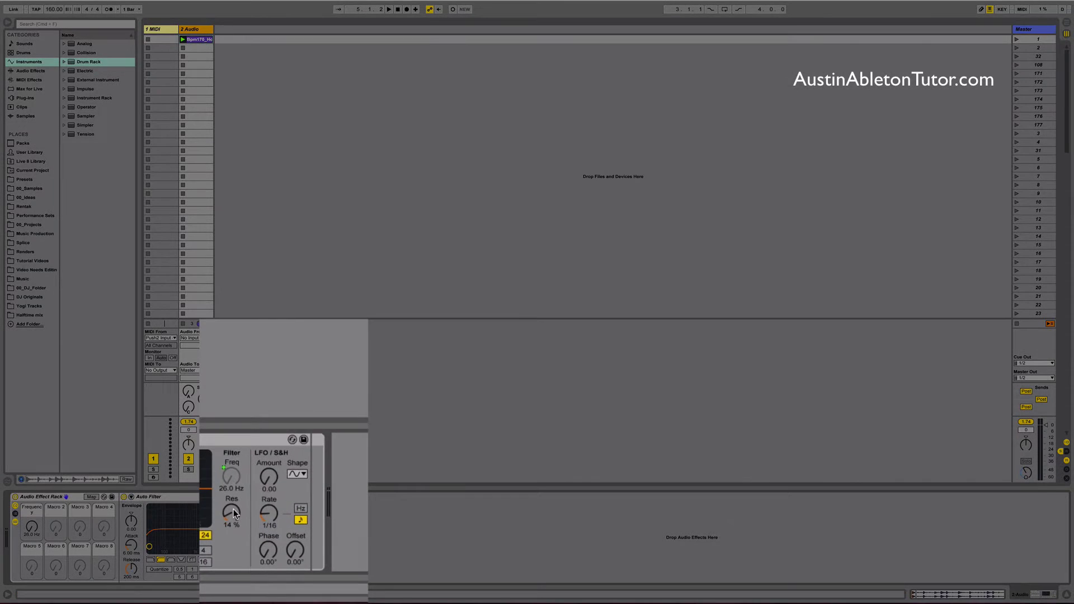
# Step: Map the Res knob to the Frequency macro, then play and sweep Macro 1 up and down
pyautogui.rightClick(254, 543)
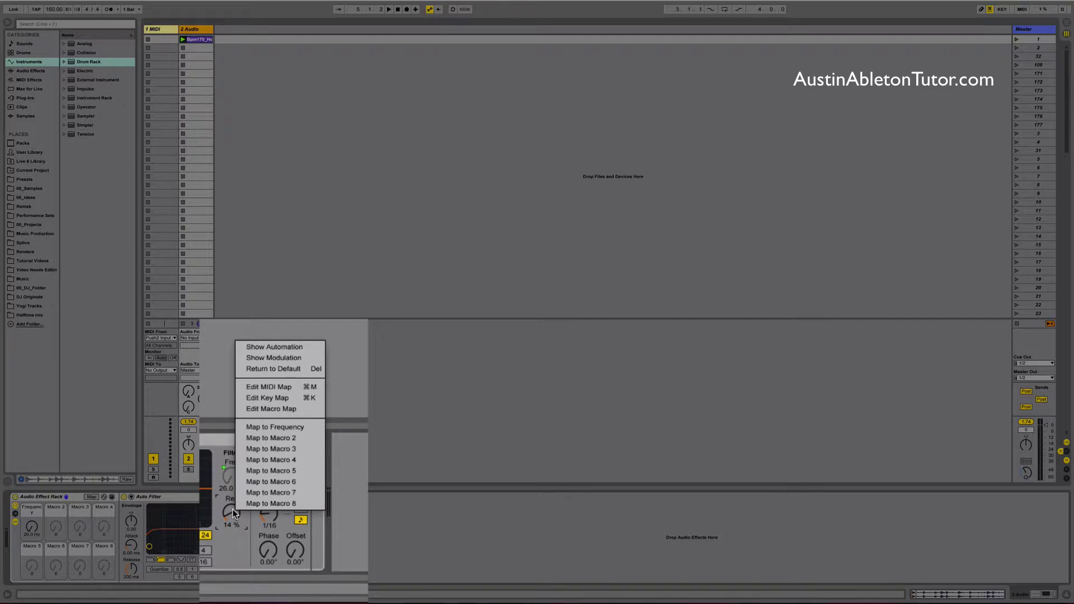
pyautogui.click(294, 428)
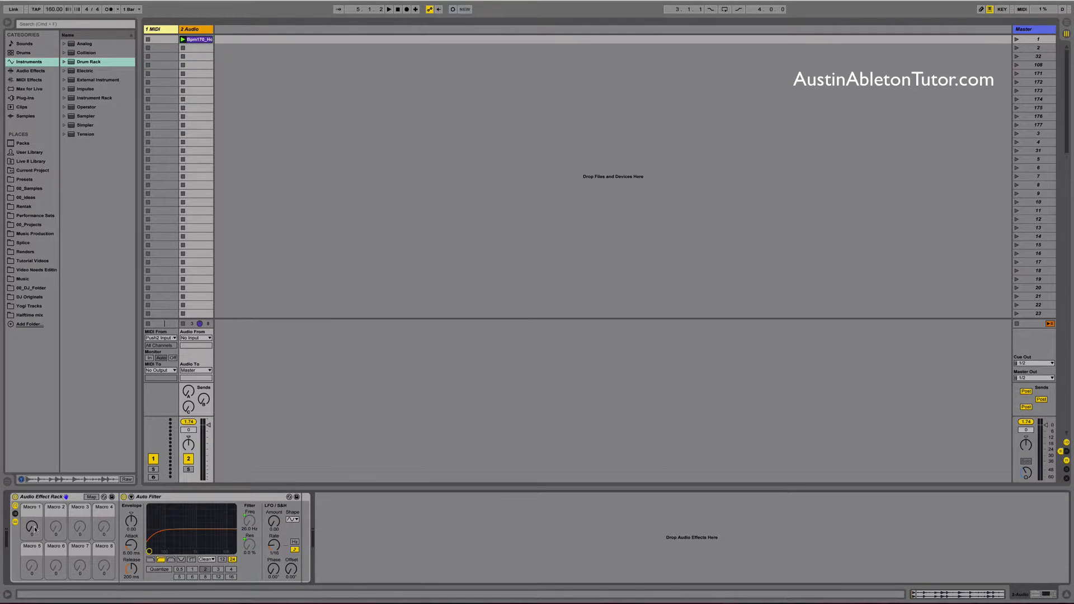
pyautogui.press('space')
pyautogui.moveTo(32, 527)
pyautogui.mouseDown()
pyautogui.moveTo(32, 500)
pyautogui.moveTo(33, 523)
pyautogui.mouseUp()
pyautogui.moveTo(32, 526); pyautogui.dragTo(32, 496)
pyautogui.moveTo(33, 513); pyautogui.dragTo(33, 554)
# Step: Add a Limiter from Audio Effects into the rack chain right after the Auto Filter
pyautogui.click(31, 70)
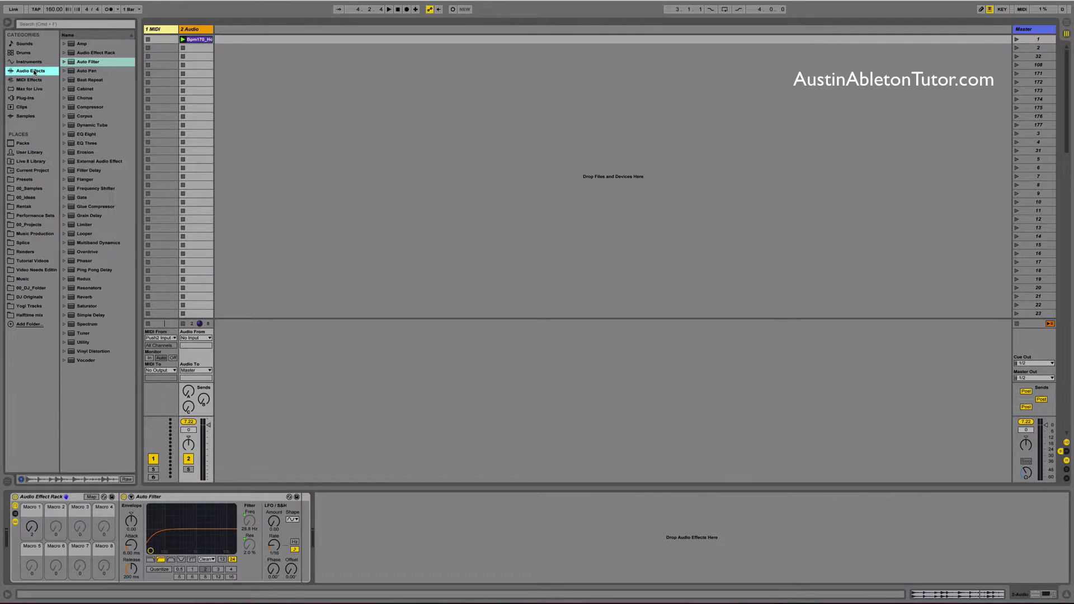
pyautogui.click(79, 225)
pyautogui.moveTo(77, 227)
pyautogui.mouseDown()
pyautogui.moveTo(104, 244)
pyautogui.moveTo(313, 484)
pyautogui.moveTo(314, 524)
pyautogui.moveTo(300, 528)
pyautogui.mouseUp()
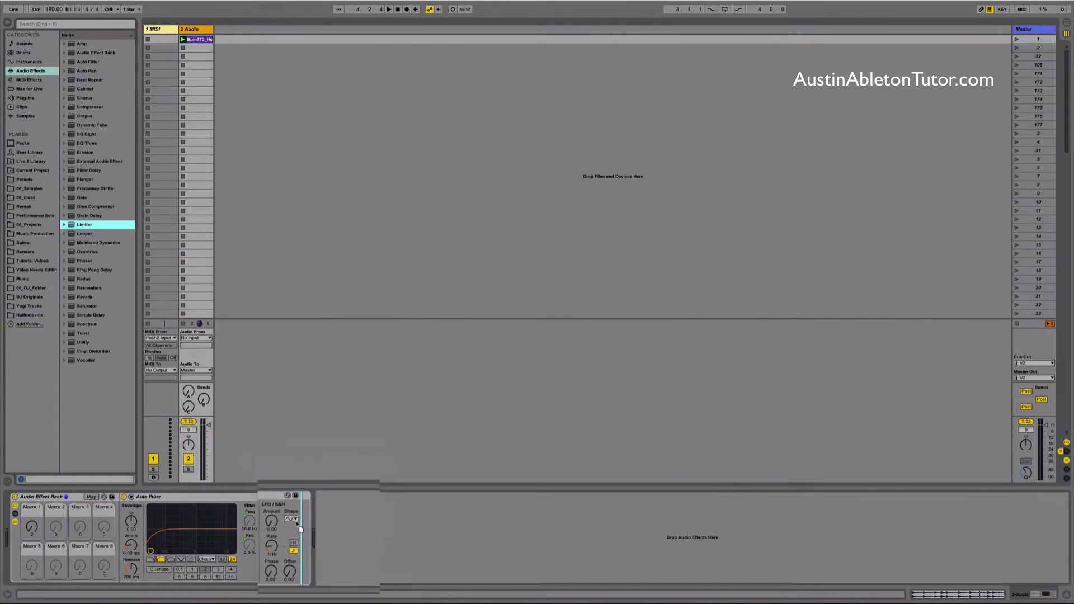
pyautogui.moveTo(300, 528); pyautogui.dragTo(316, 505)
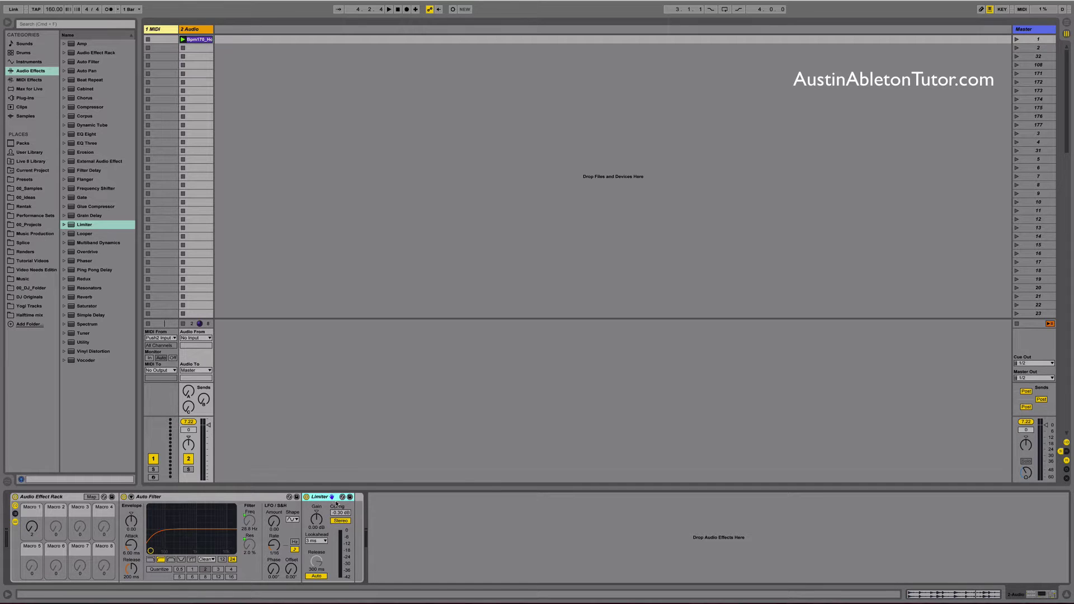
pyautogui.moveTo(334, 499); pyautogui.dragTo(392, 509)
# Step: Play the clip and raise Macro 1 to hear the filter sweep, then stop playback
pyautogui.press('space')
pyautogui.moveTo(33, 518)
pyautogui.mouseDown()
pyautogui.moveTo(33, 455)
pyautogui.moveTo(33, 509)
pyautogui.mouseUp()
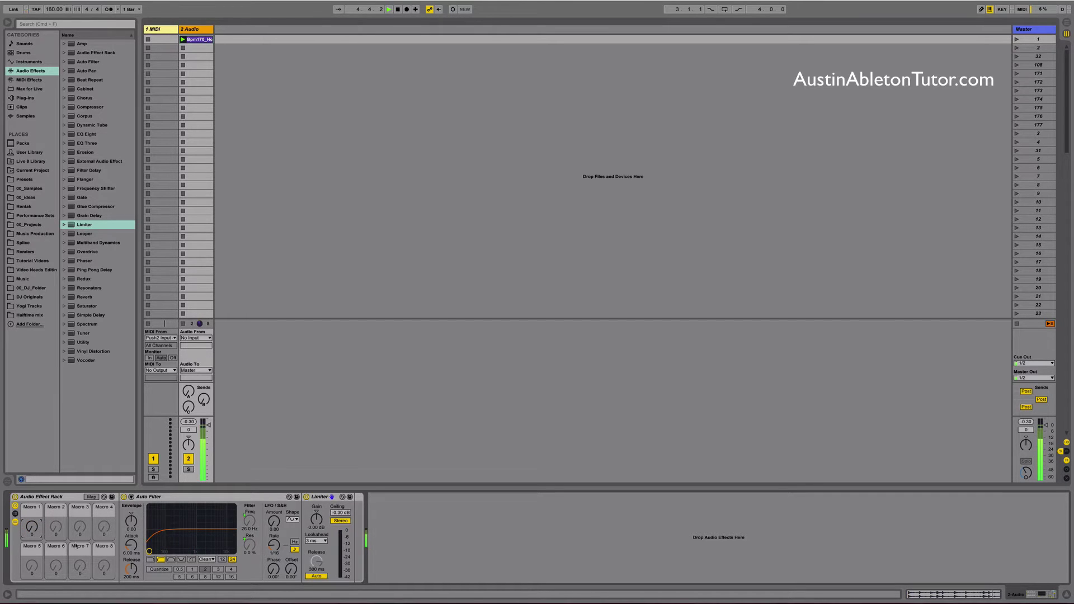
pyautogui.press('space')
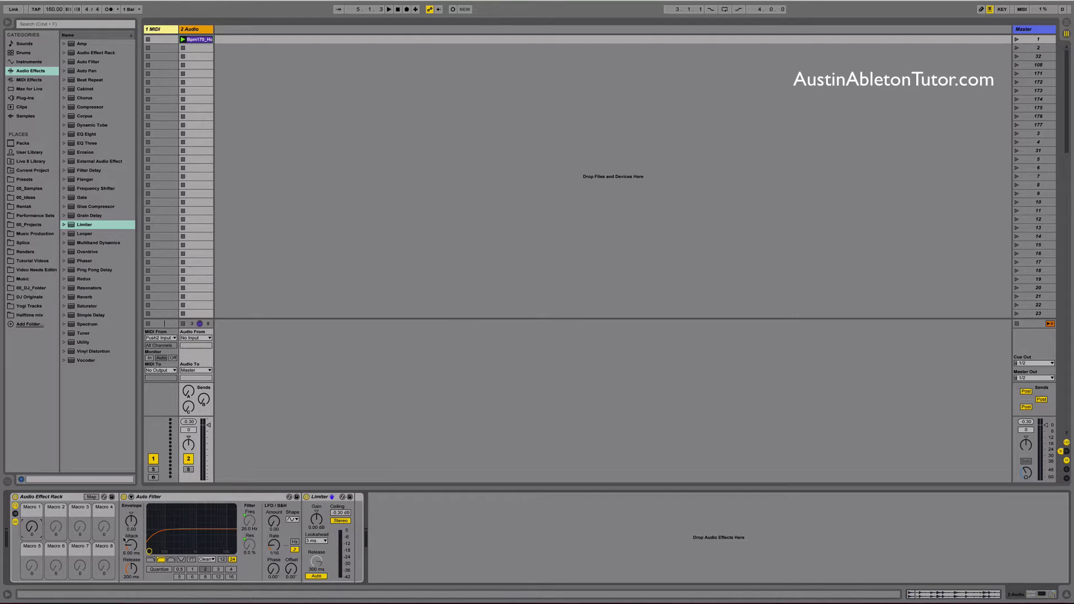
# Step: Lower Macro 1's Resonance maximum below 125% while testing the sweep, then collapse the rack to macros only
pyautogui.click(96, 496)
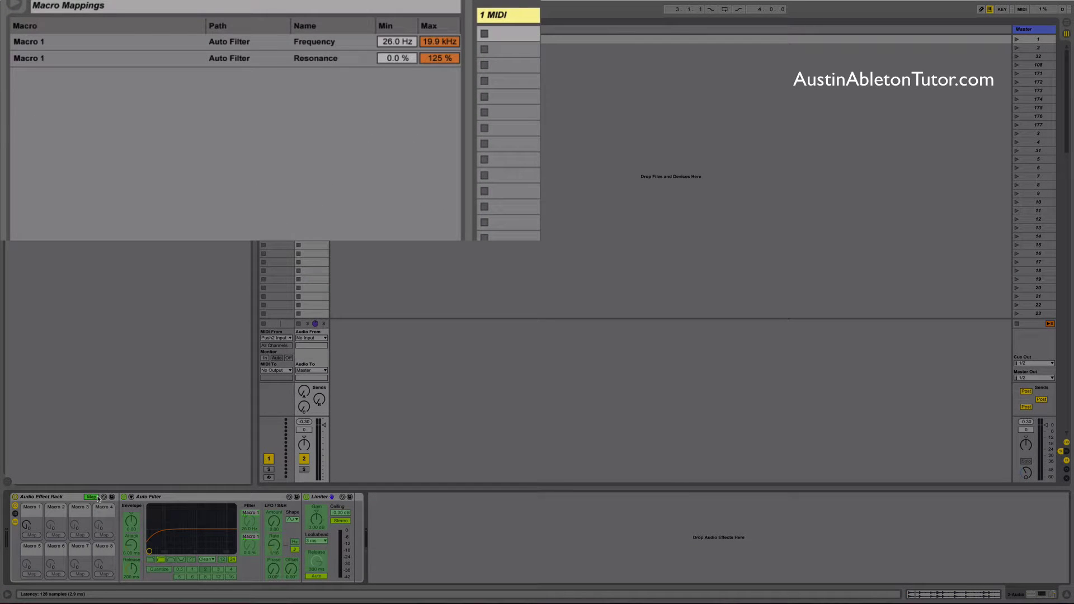
pyautogui.moveTo(26, 524); pyautogui.dragTo(26, 492)
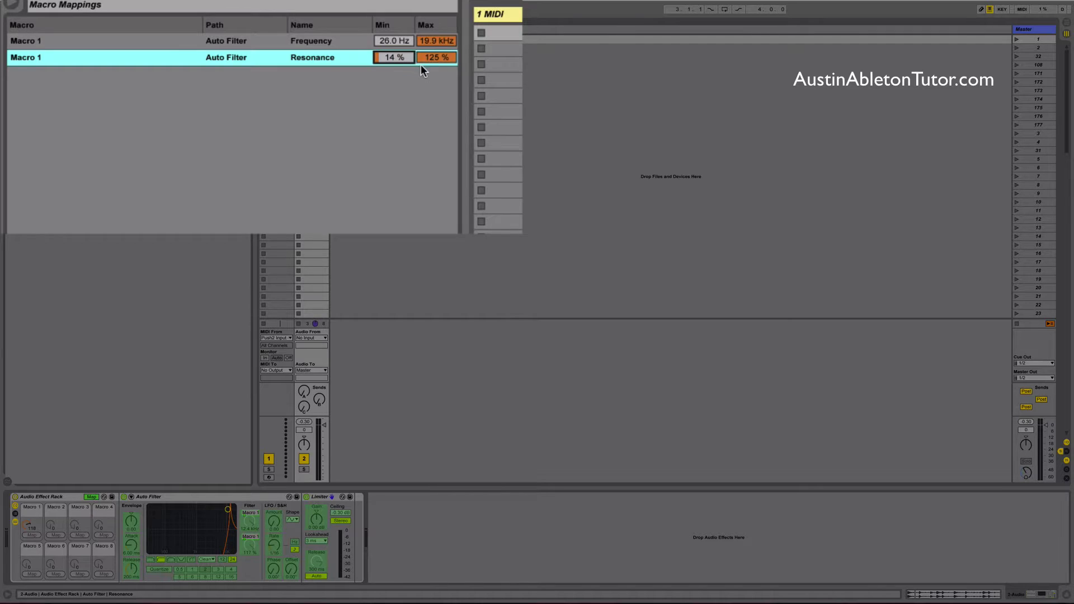
pyautogui.moveTo(421, 61); pyautogui.dragTo(421, 75)
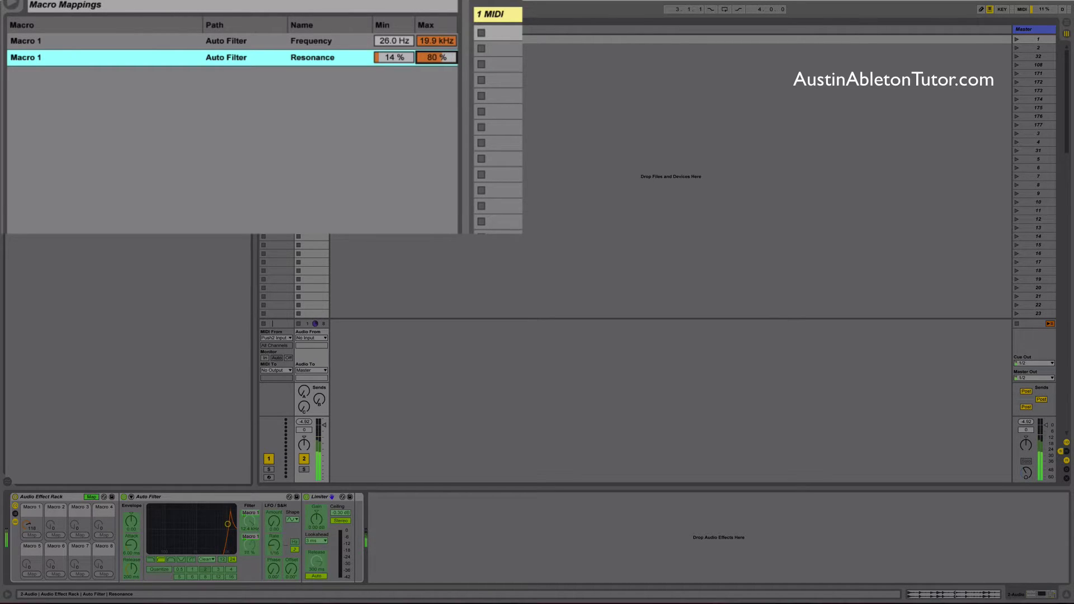
pyautogui.press('Down')
pyautogui.press('Down')
pyautogui.press('Down')
pyautogui.press('Down')
pyautogui.press('Down')
pyautogui.press('Down')
pyautogui.press('Down')
pyautogui.press('Down')
pyautogui.press('Down')
pyautogui.press('Down')
pyautogui.press('Down')
pyautogui.press('Down')
pyautogui.press('Down')
pyautogui.press('Down')
pyautogui.press('Down')
pyautogui.press('Down')
pyautogui.press('Down')
pyautogui.press('Down')
pyautogui.press('Down')
pyautogui.press('Down')
pyautogui.moveTo(28, 527); pyautogui.dragTo(28, 570)
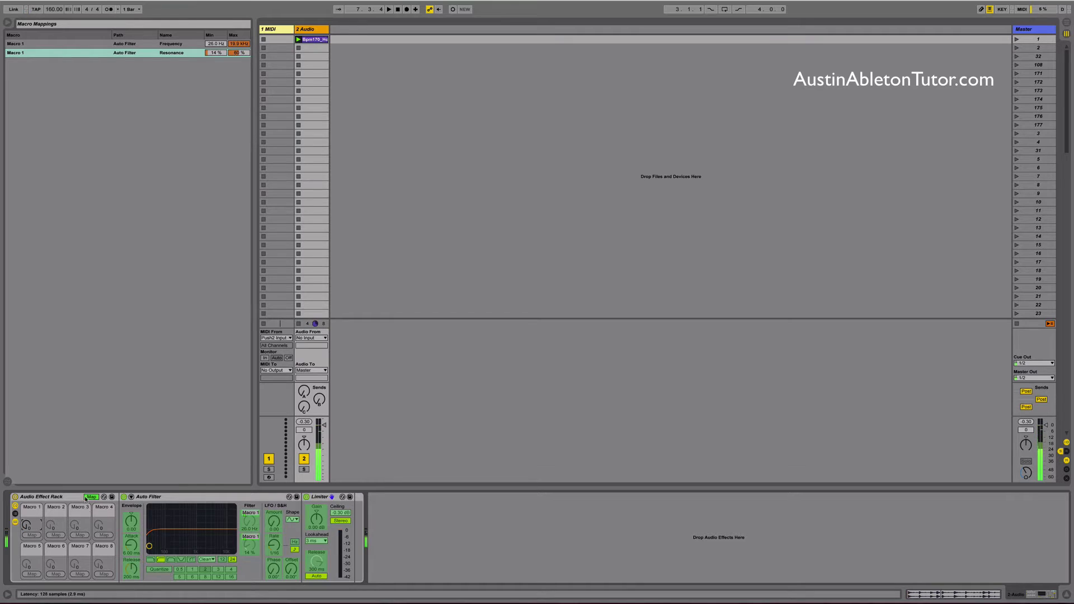
pyautogui.press('super+m')
pyautogui.click(16, 522)
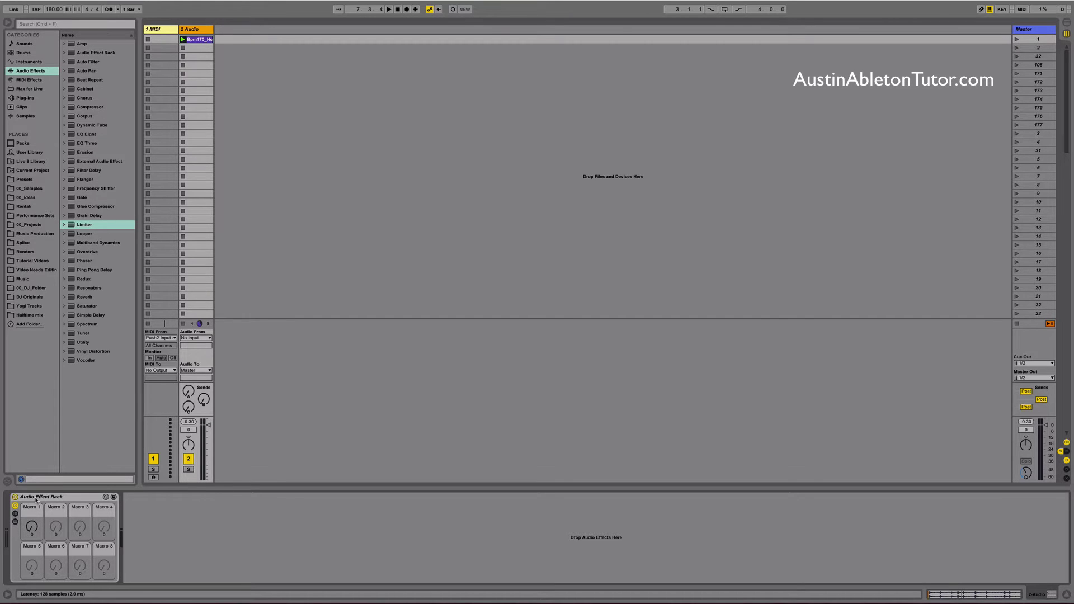
# Step: Rename the rack to 'Filter High Sweep'
pyautogui.rightClick(36, 500)
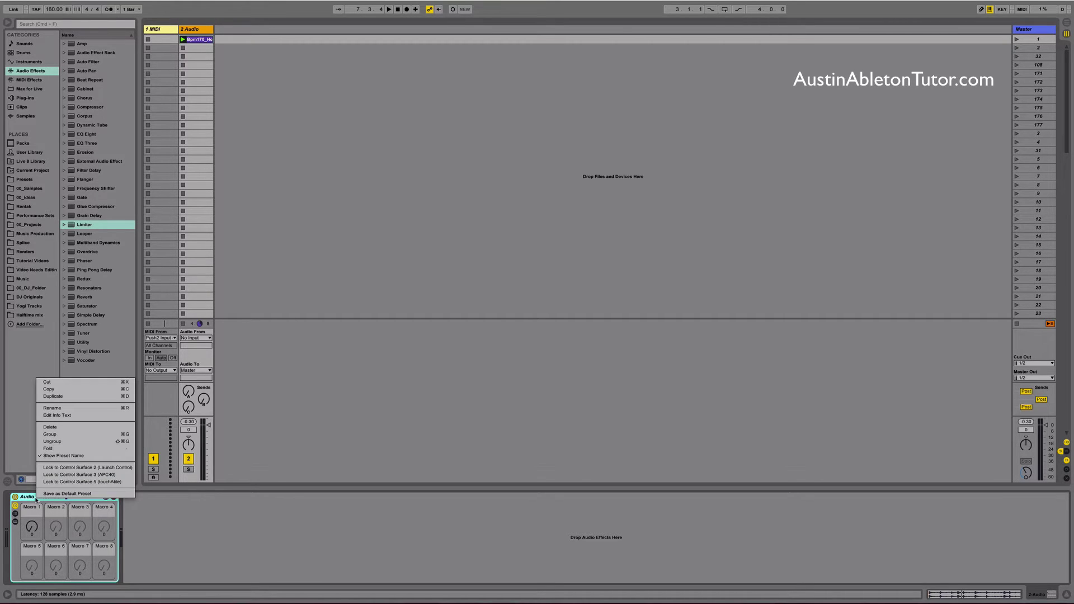
pyautogui.click(61, 409)
pyautogui.write('Filter H')
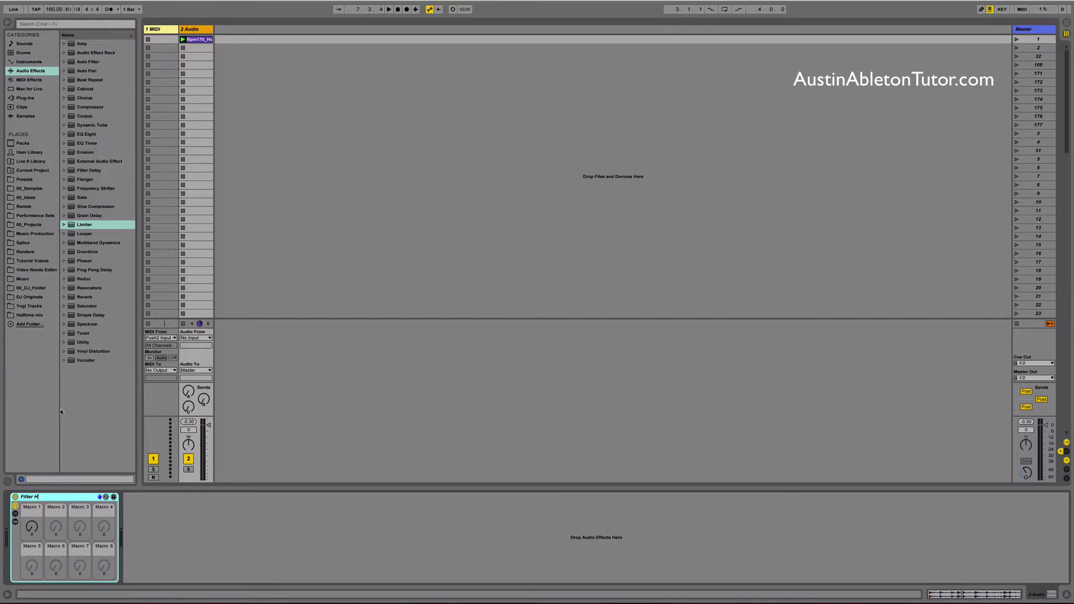
pyautogui.write('igh Sweep')
pyautogui.press('Return')
# Step: Rename the first macro 'High Sweep' and colour it salmon
pyautogui.rightClick(31, 507)
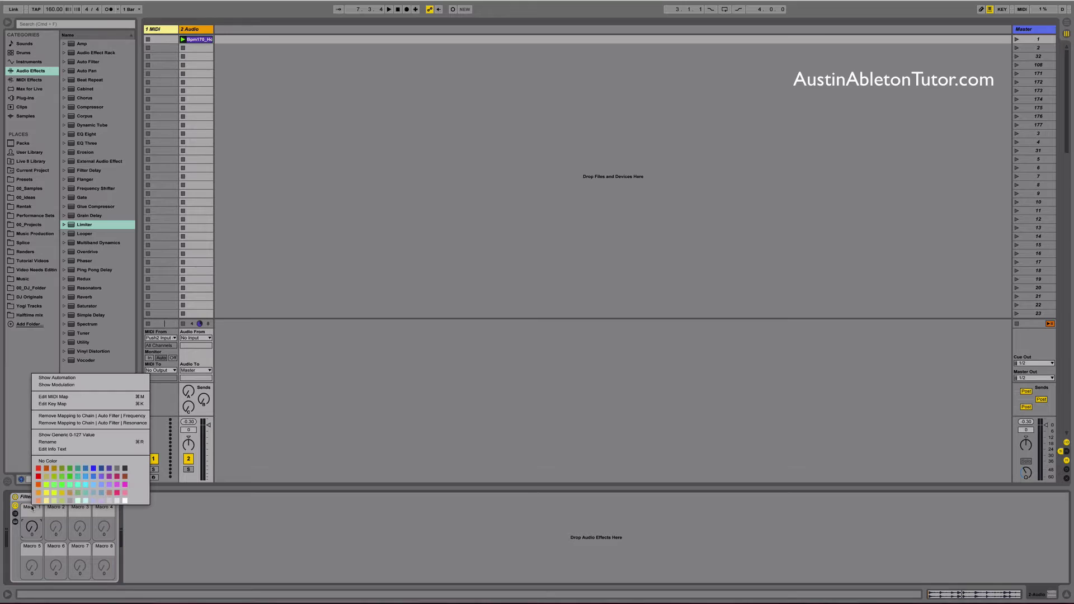
pyautogui.click(61, 442)
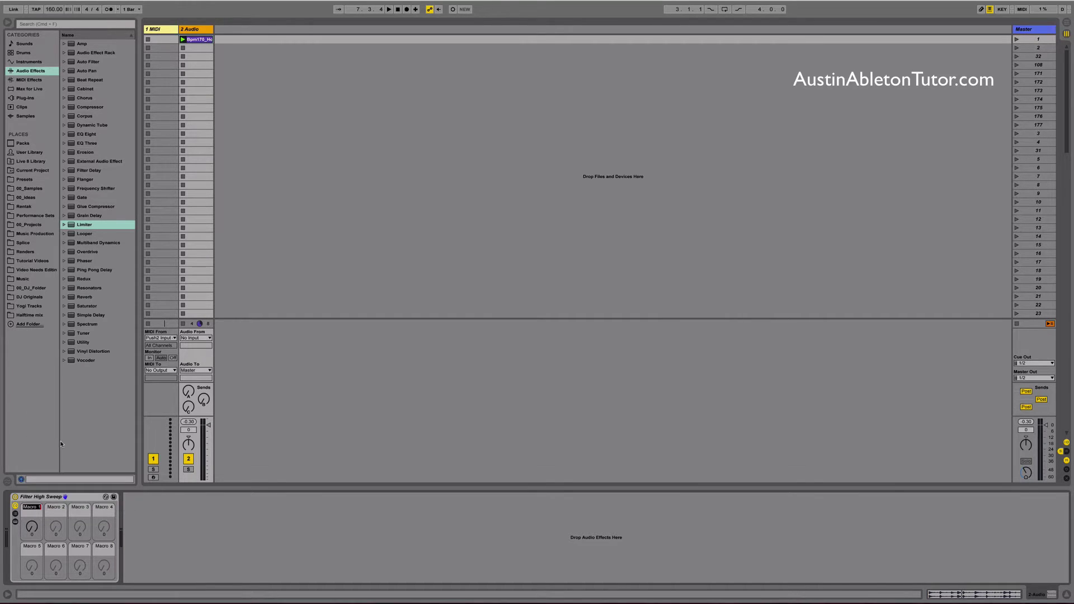
pyautogui.write('High Sweep')
pyautogui.rightClick(33, 516)
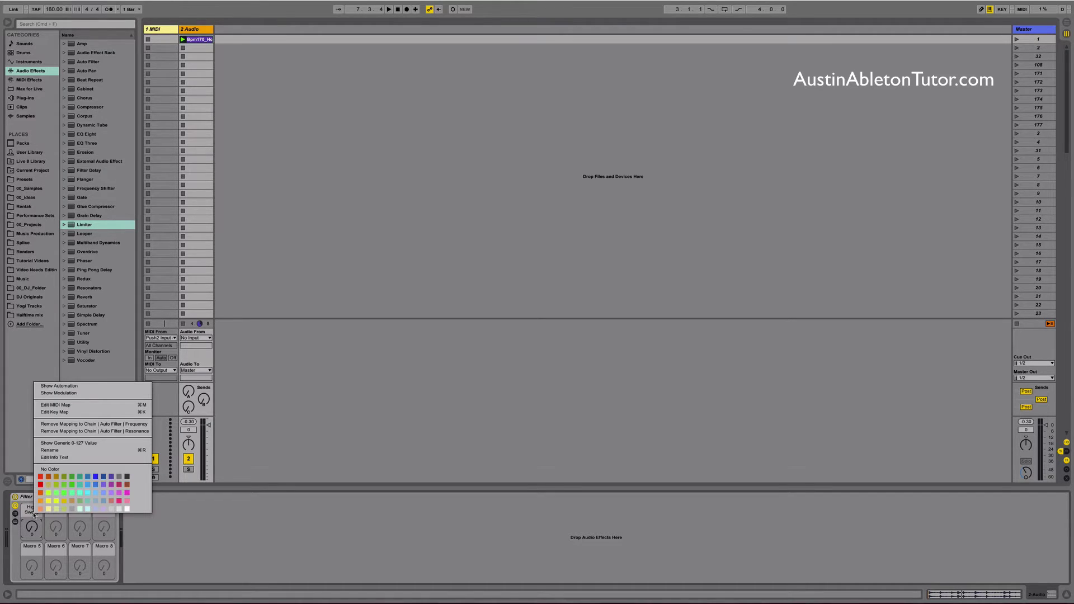
pyautogui.click(40, 508)
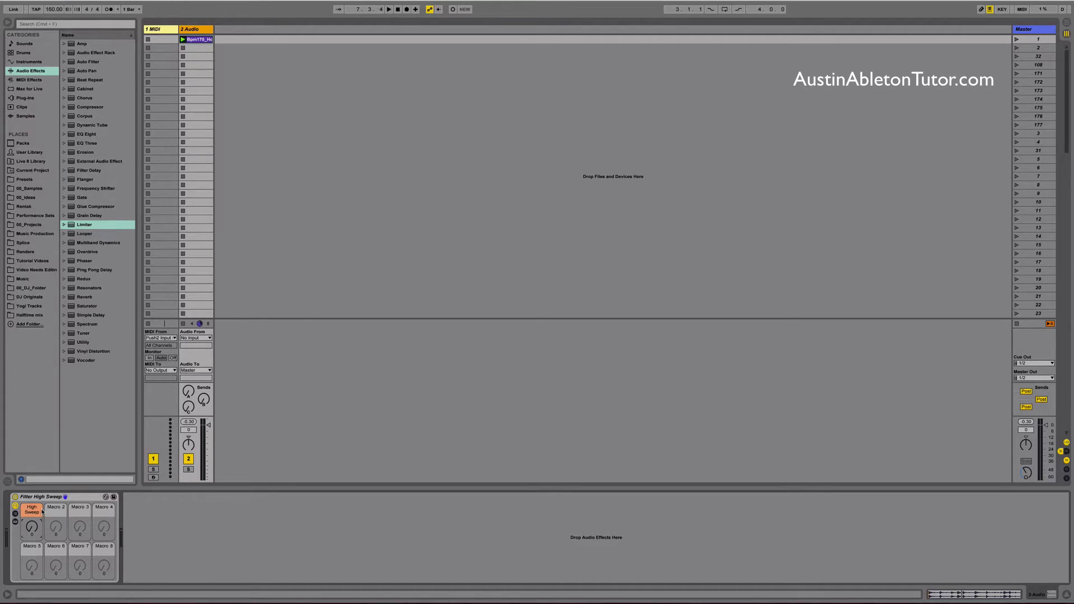
# Step: Toggle the rack's devices open and closed, then play and turn the High Sweep macro up
pyautogui.click(15, 522)
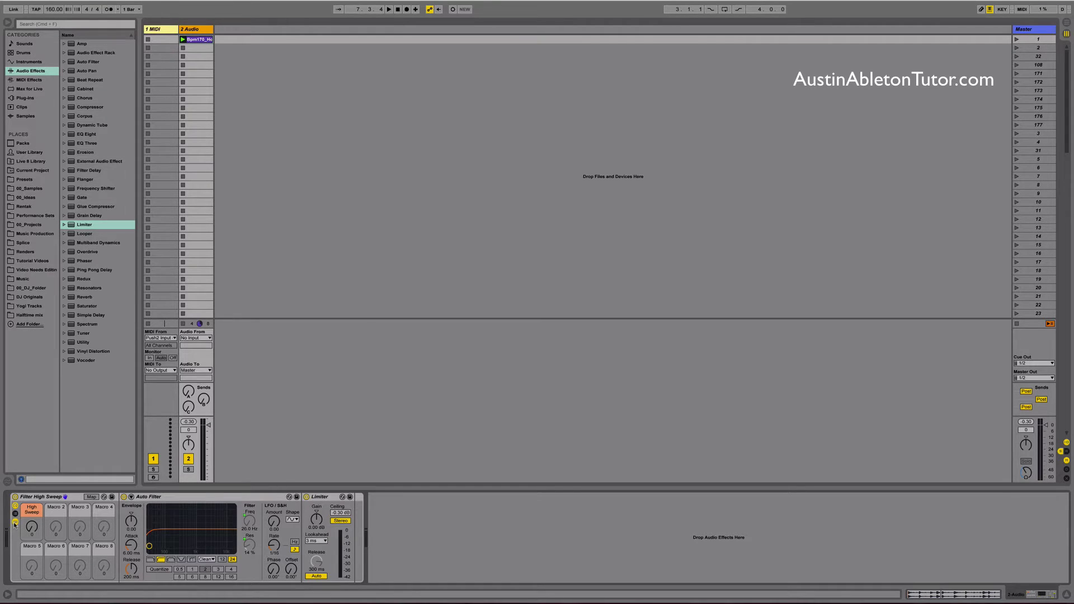
pyautogui.click(15, 522)
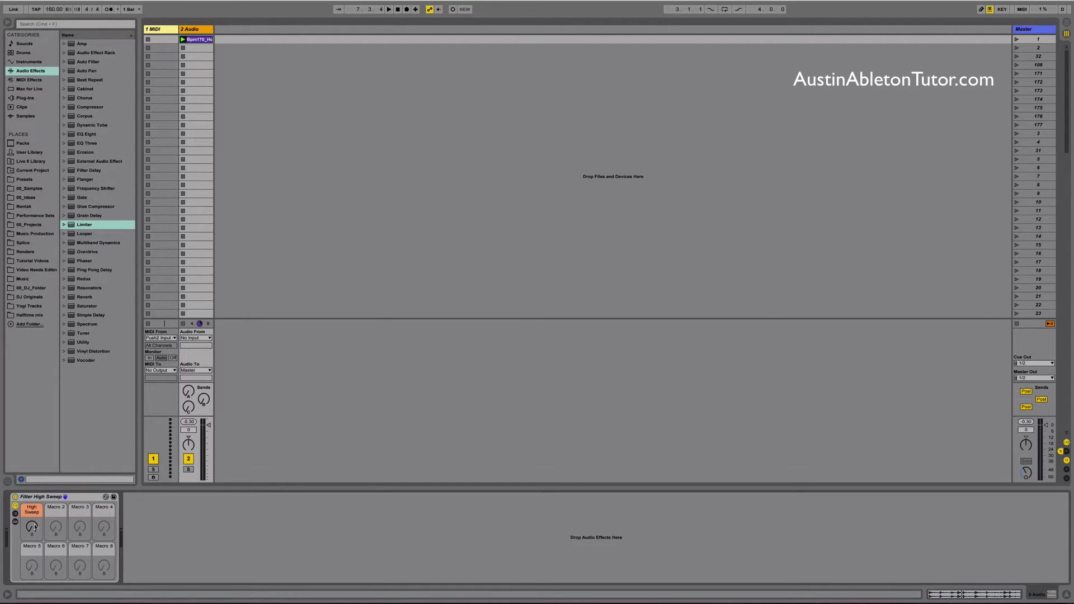
pyautogui.press('space')
pyautogui.moveTo(32, 527)
pyautogui.mouseDown()
pyautogui.moveTo(32, 479)
pyautogui.moveTo(32, 531)
pyautogui.mouseUp()
# Step: Save the rack to the User Library as the preset 'Filter High Sweep'
pyautogui.click(113, 497)
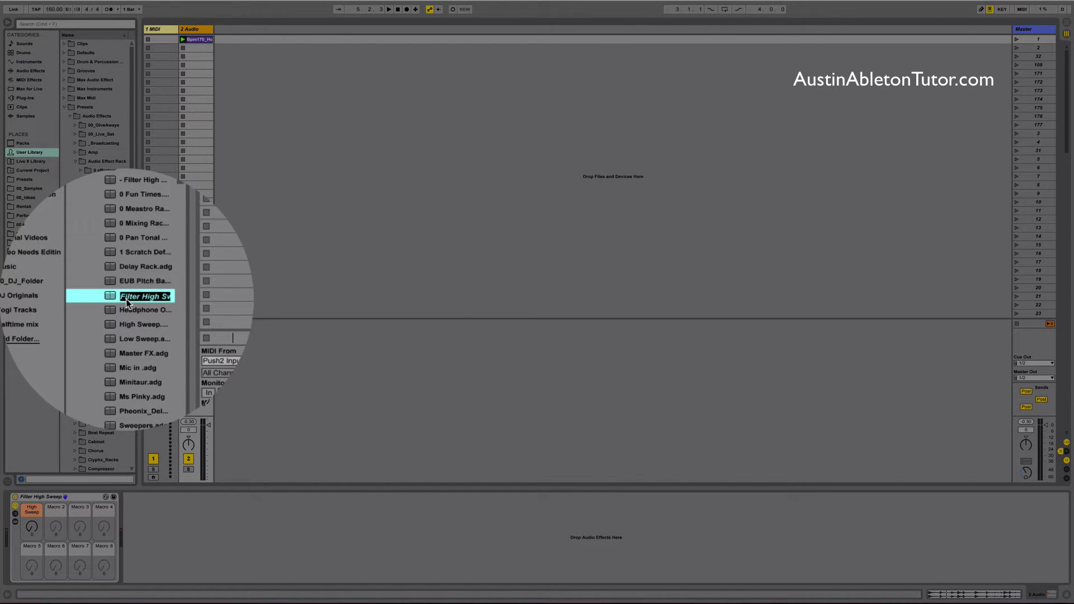
pyautogui.press('Right')
pyautogui.press('Return')
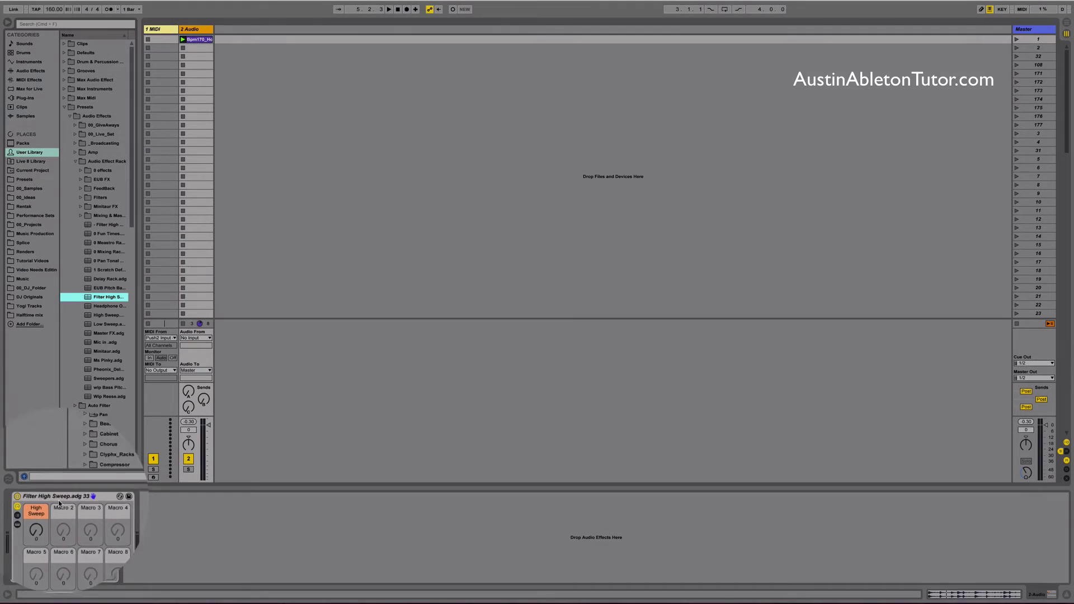
# Step: Select the Filter High Sweep rack, reveal its devices and list its macro mappings
pyautogui.click(27, 517)
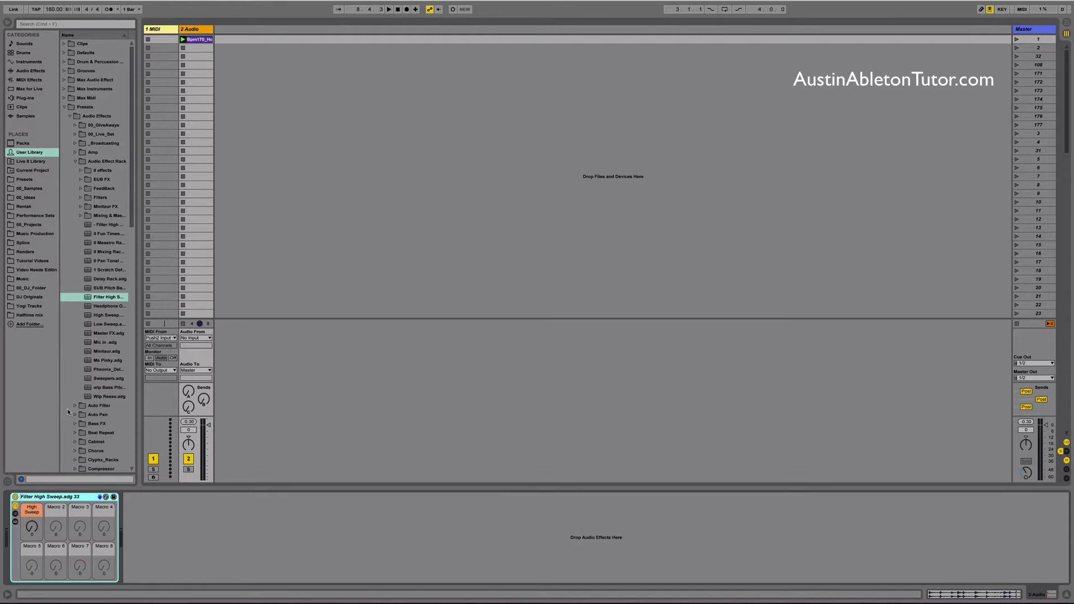
pyautogui.click(68, 412)
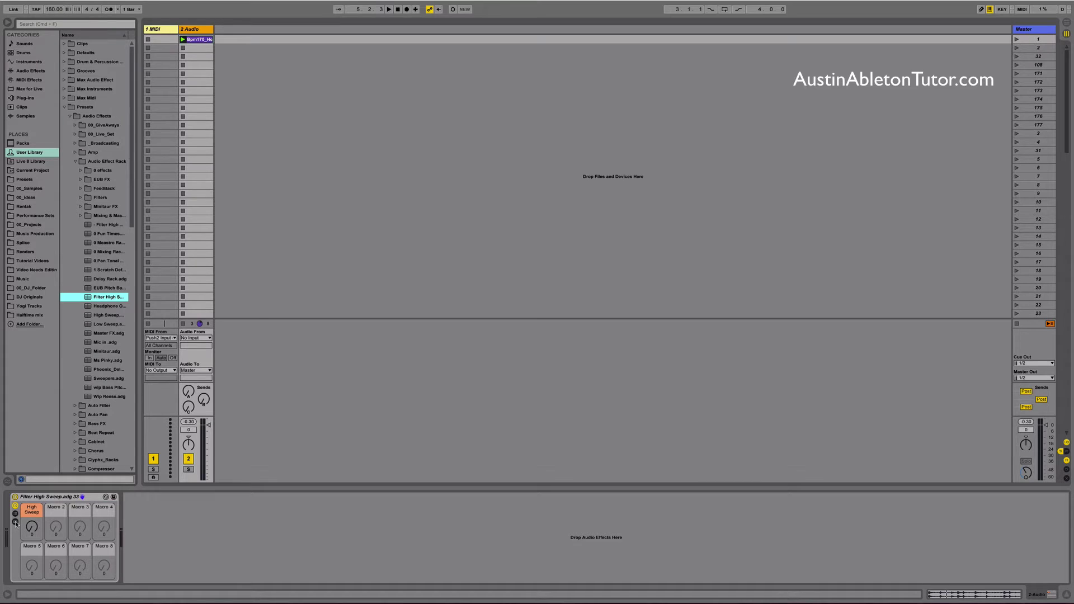
pyautogui.click(15, 523)
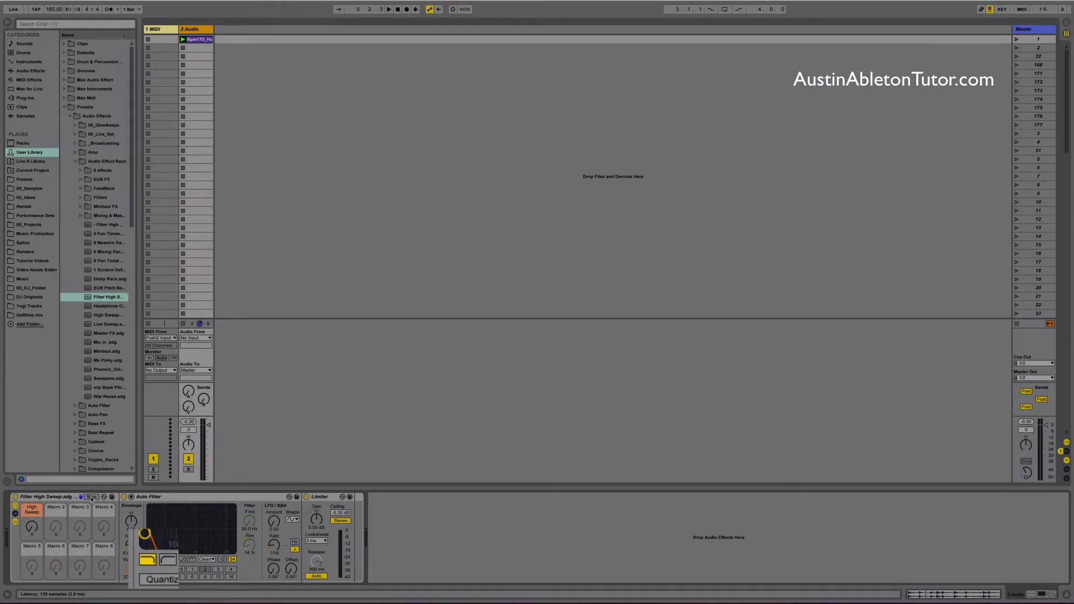
pyautogui.click(91, 496)
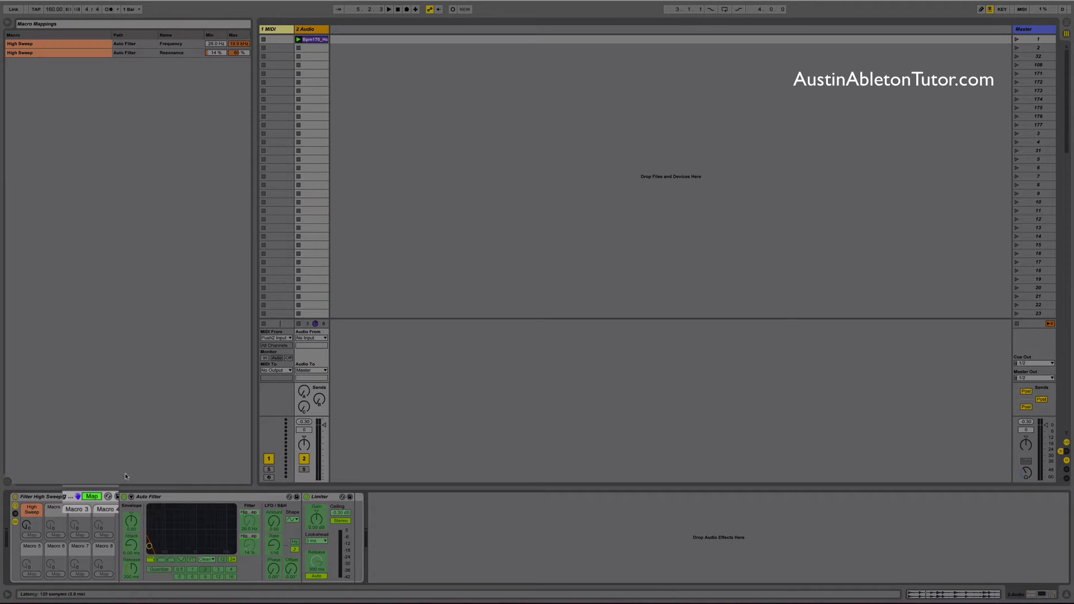
# Step: Invert the Frequency mapping's range, lower Resonance Max to 48 %, and exit Map mode
pyautogui.rightClick(177, 45)
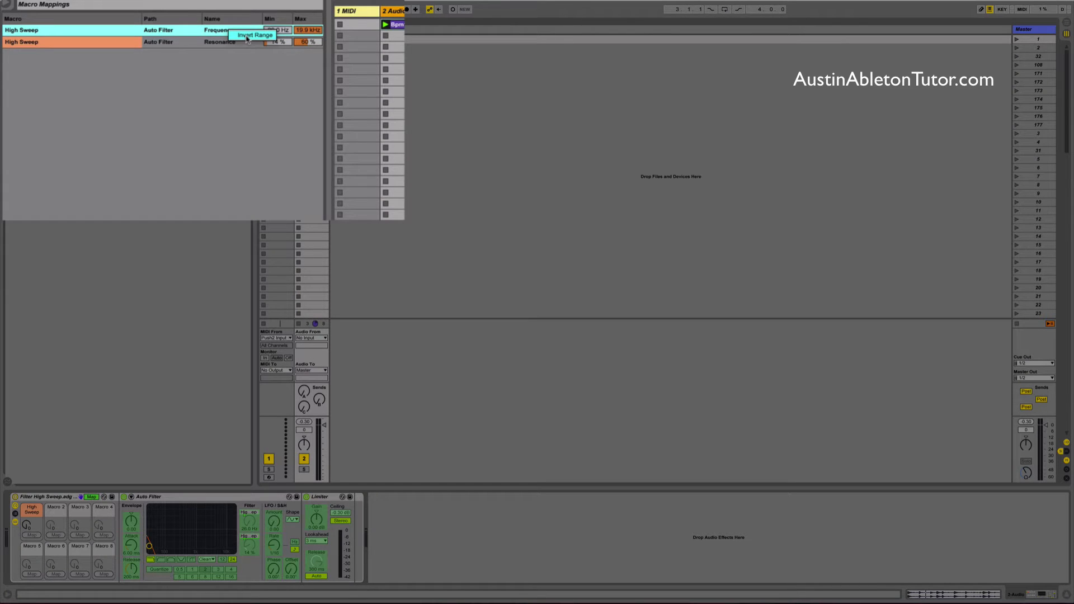
pyautogui.click(192, 49)
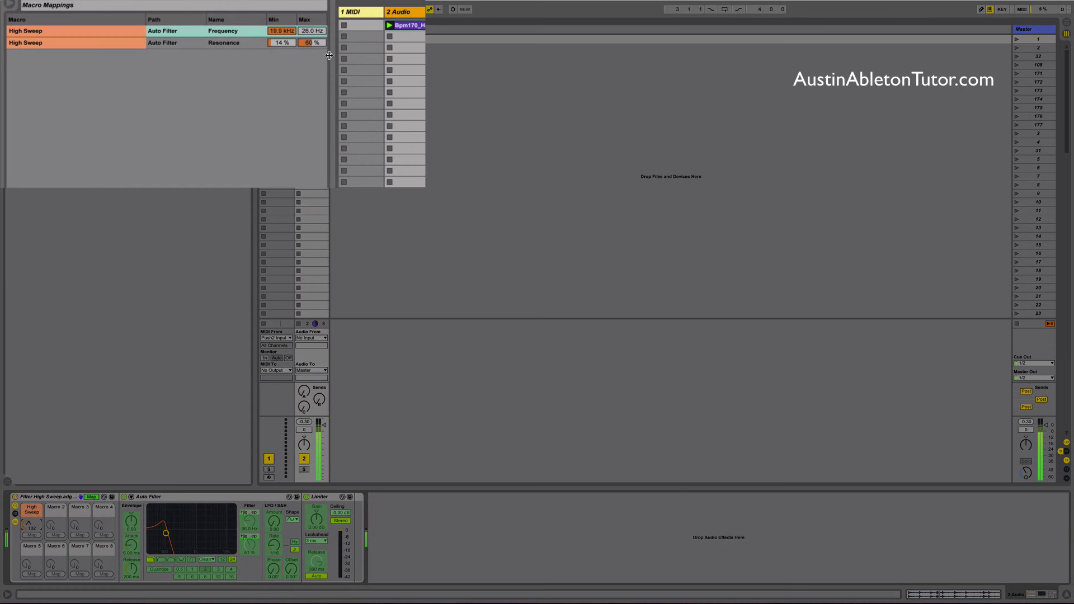
pyautogui.moveTo(317, 44); pyautogui.dragTo(317, 51)
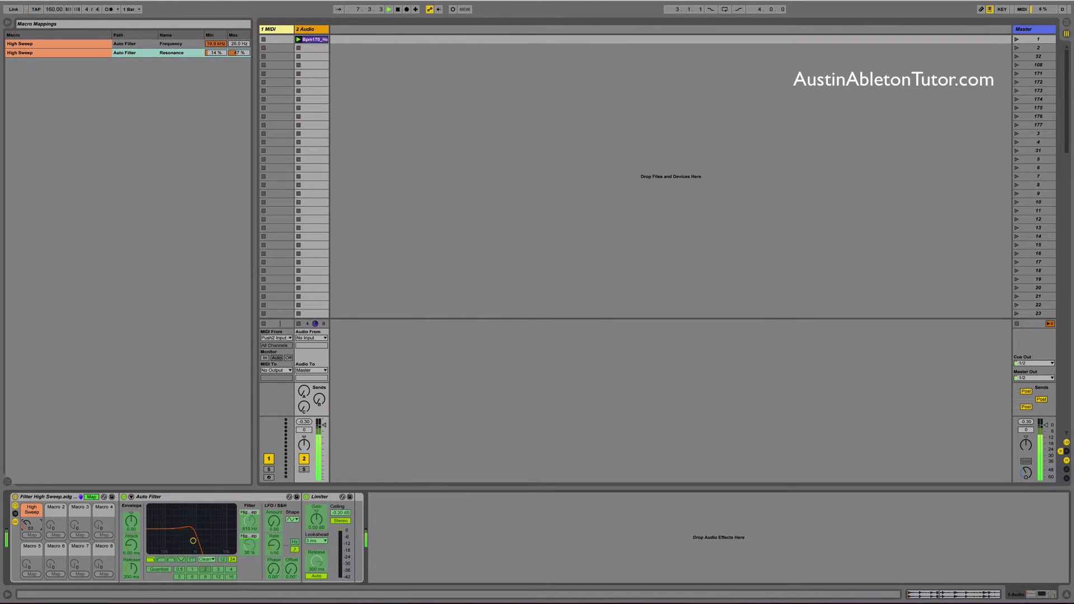
pyautogui.click(92, 497)
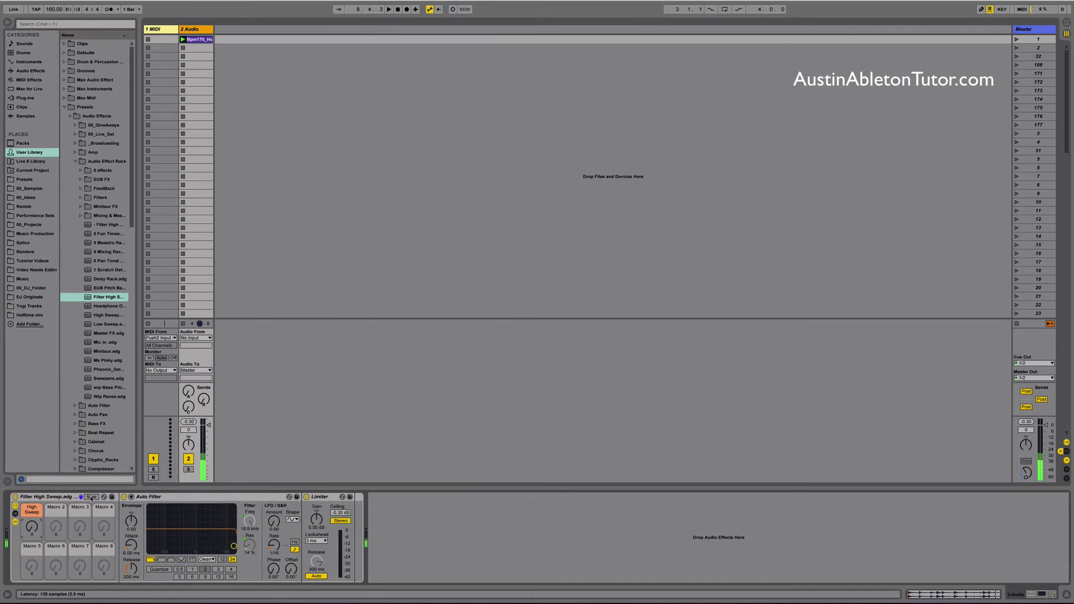
# Step: Collapse the rack and rename it from Filter High Sweep to Filter Low Sweep
pyautogui.click(16, 523)
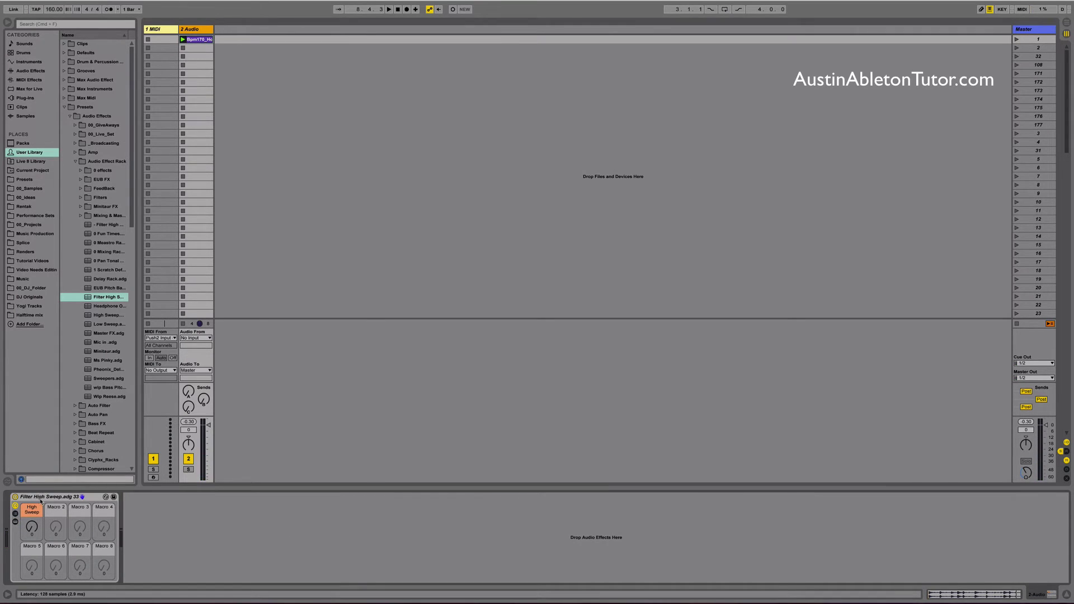
pyautogui.rightClick(41, 497)
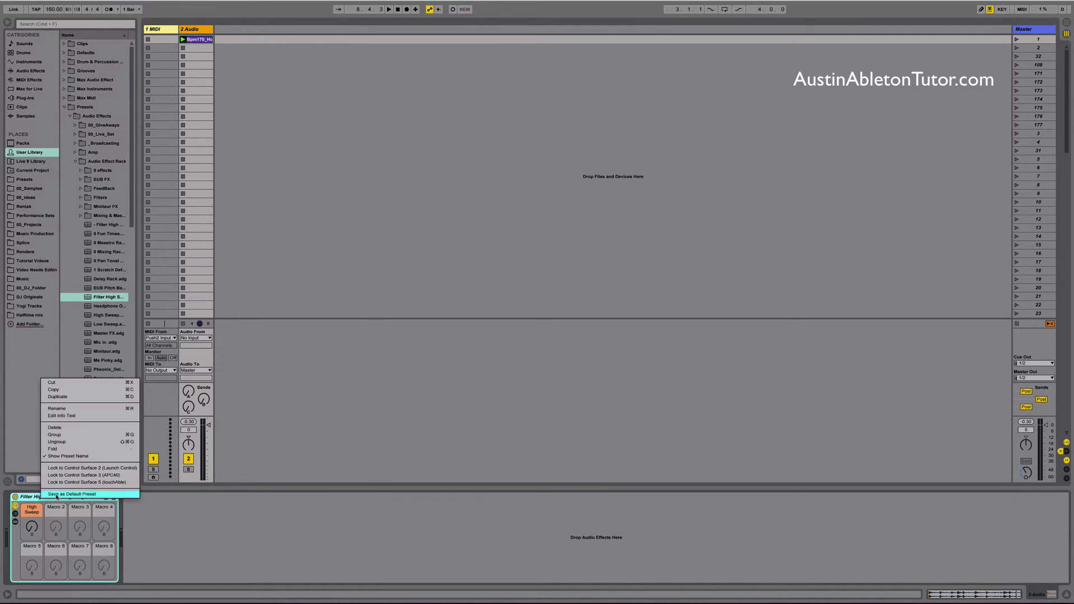
pyautogui.click(67, 409)
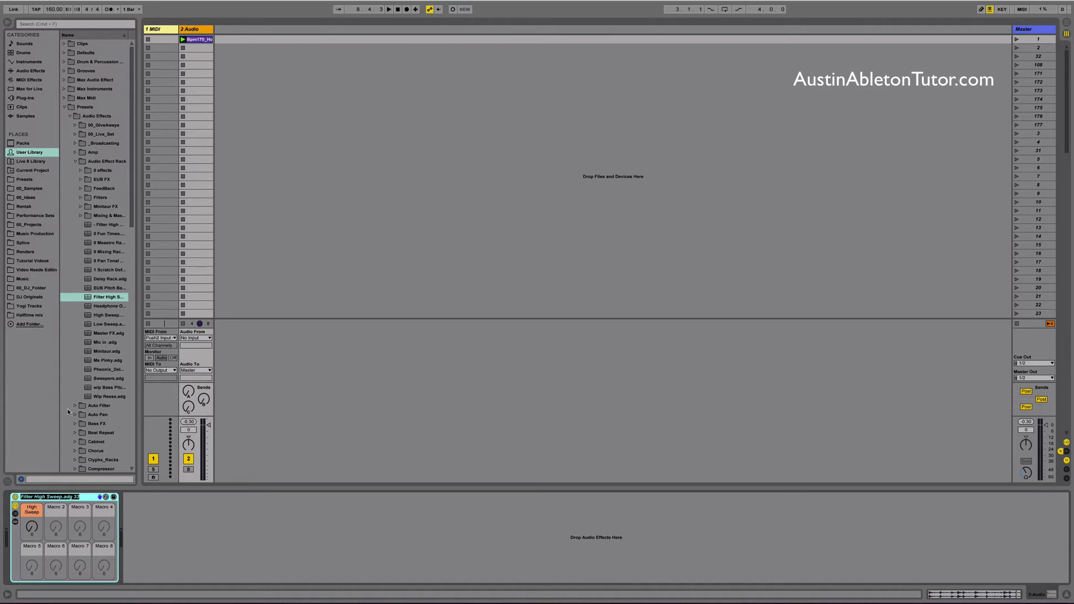
pyautogui.press('Return')
pyautogui.press('BackSpace')
pyautogui.press('BackSpace')
pyautogui.press('BackSpace')
pyautogui.press('BackSpace')
pyautogui.press('BackSpace')
pyautogui.write('Low')
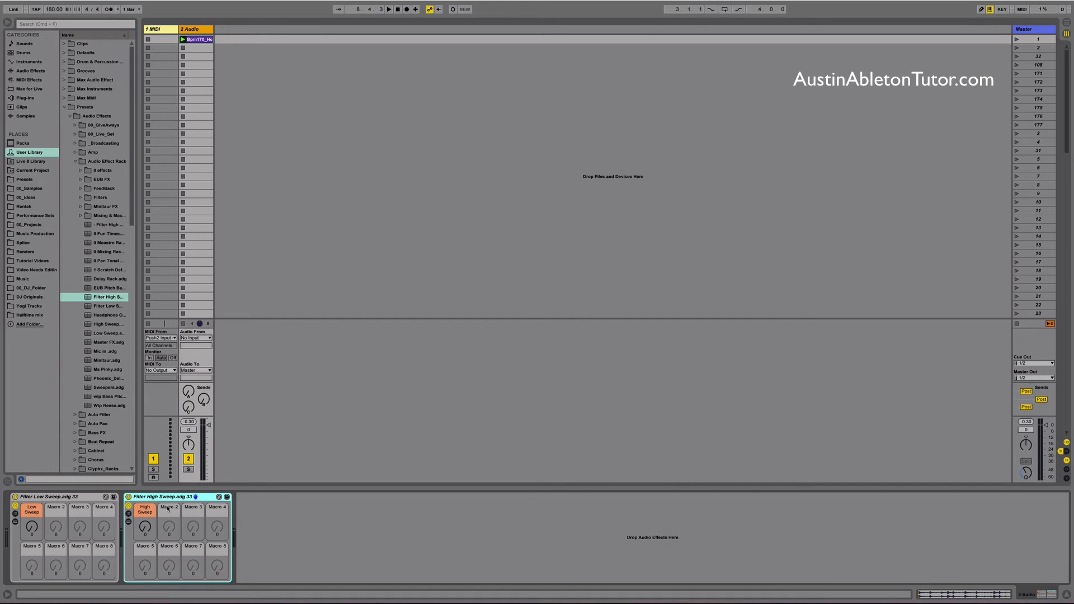
# Step: Group Filter Low Sweep and Filter High Sweep into one parent rack and reveal its macros
pyautogui.keyDown('shift'); pyautogui.click(67, 497); pyautogui.keyUp('shift')
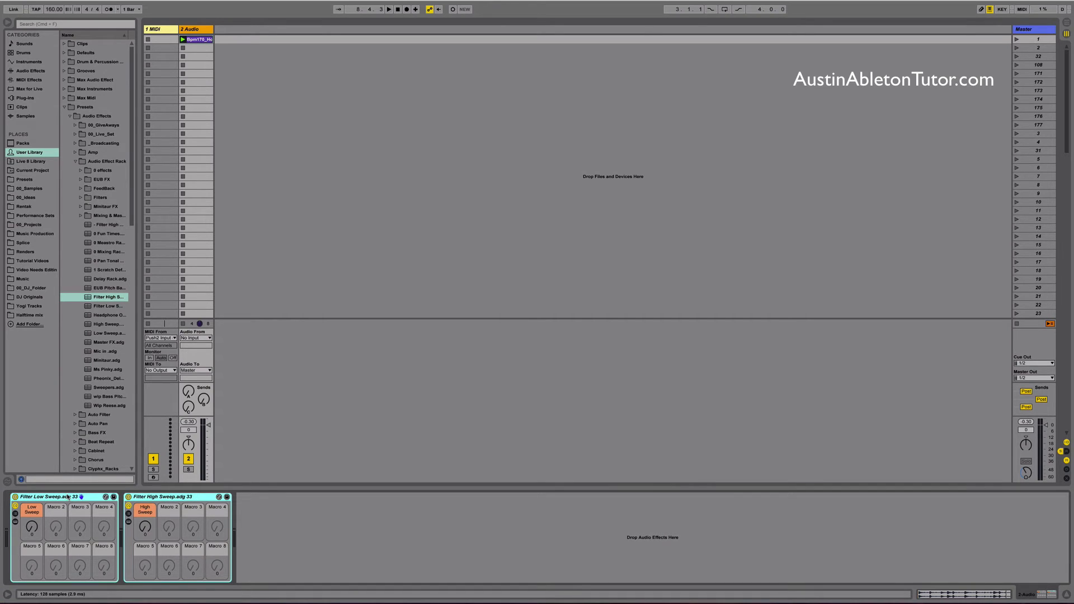
pyautogui.rightClick(67, 497)
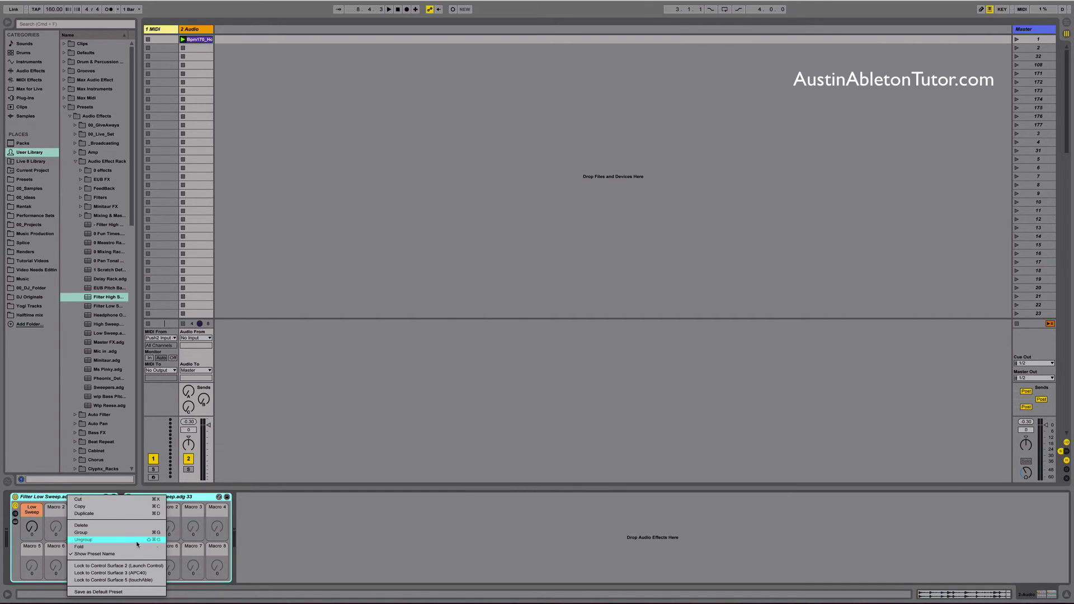
pyautogui.click(127, 535)
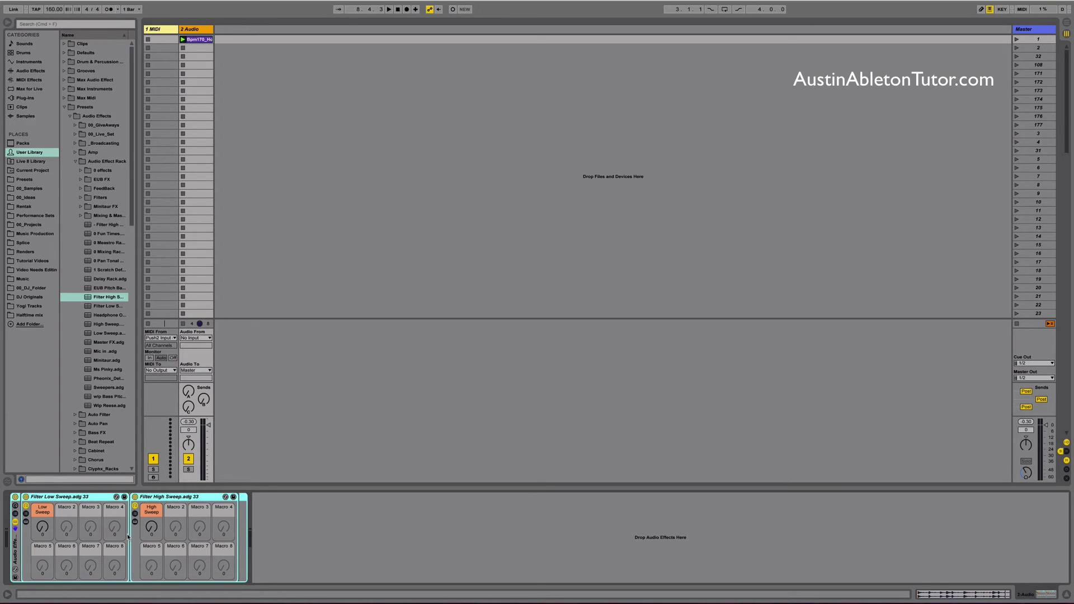
pyautogui.click(16, 506)
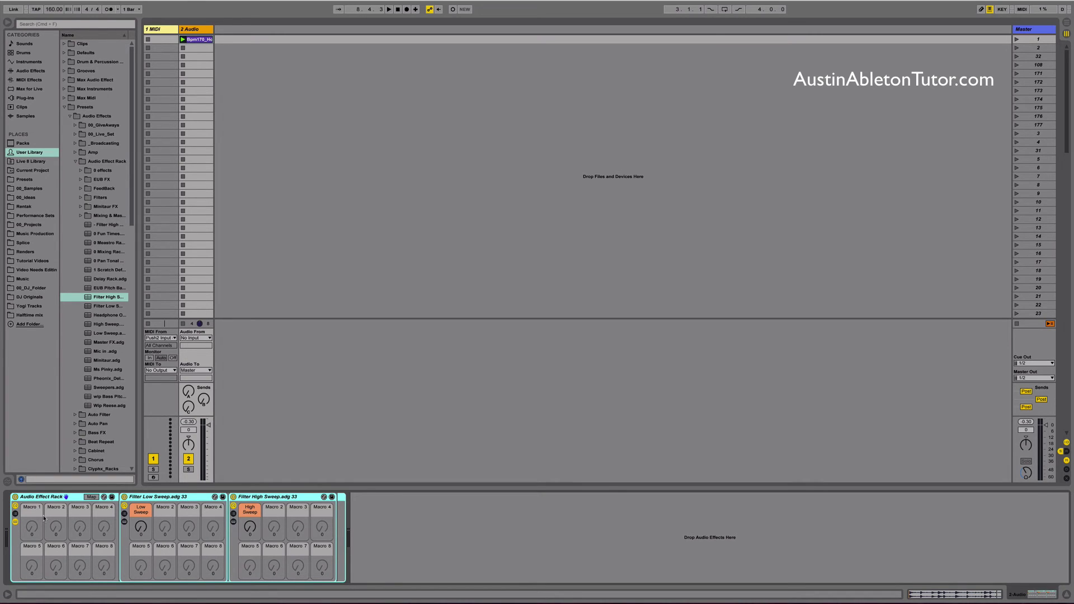
# Step: Map the High Sweep and Low Sweep knobs to the parent rack's macros
pyautogui.rightClick(250, 528)
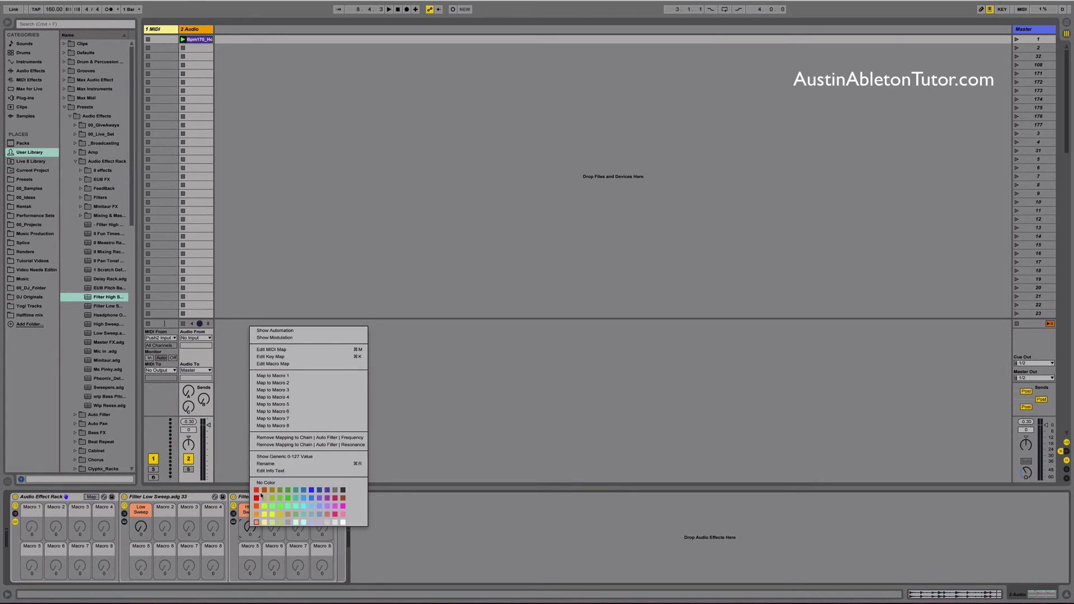
pyautogui.click(286, 387)
pyautogui.rightClick(141, 527)
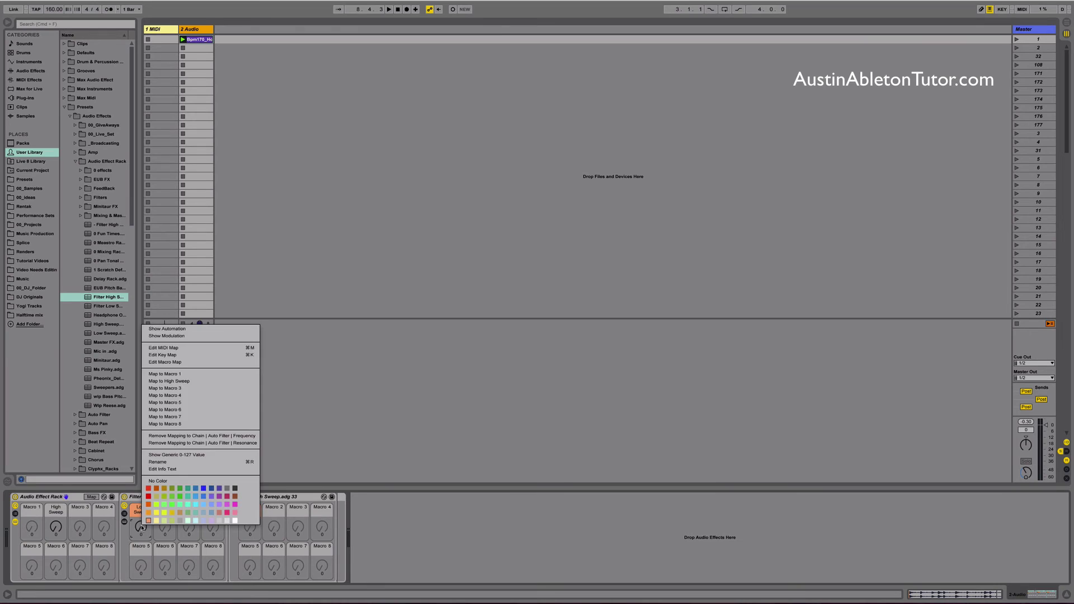
pyautogui.click(184, 374)
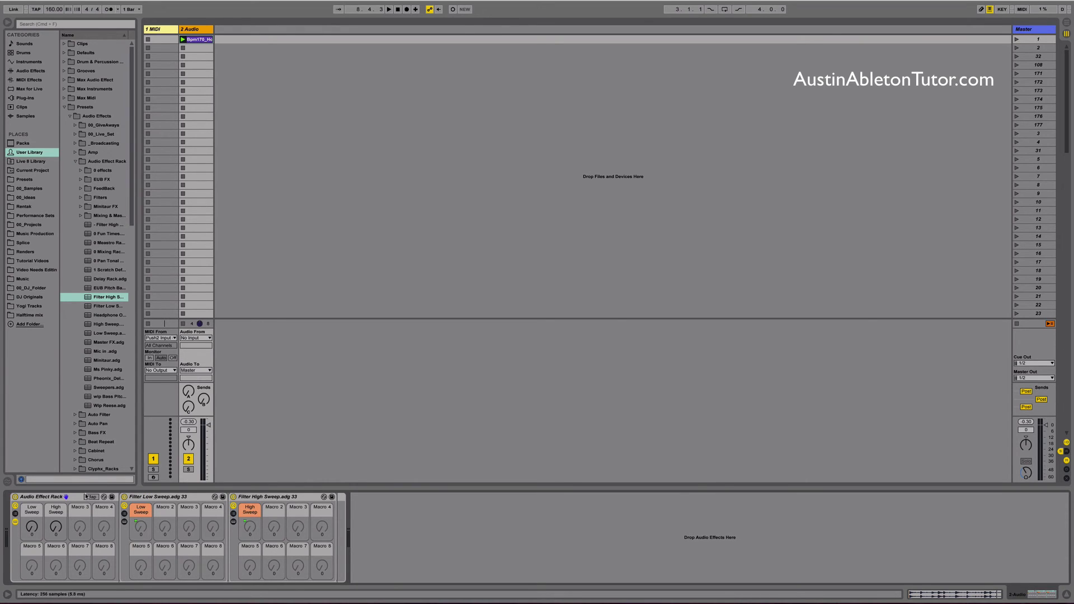
# Step: Rename the parent rack to 'Filter Sweeps' and fold away its nested racks
pyautogui.click(47, 498)
pyautogui.press('super+r')
pyautogui.write('F')
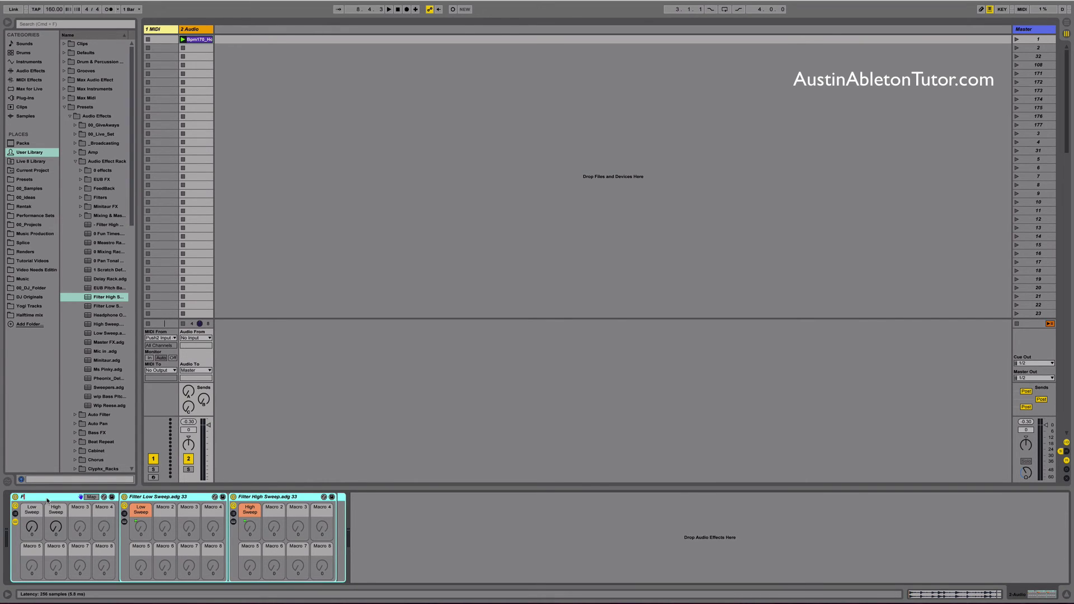
pyautogui.write('ilter Sweeps')
pyautogui.press('Return')
pyautogui.click(113, 497)
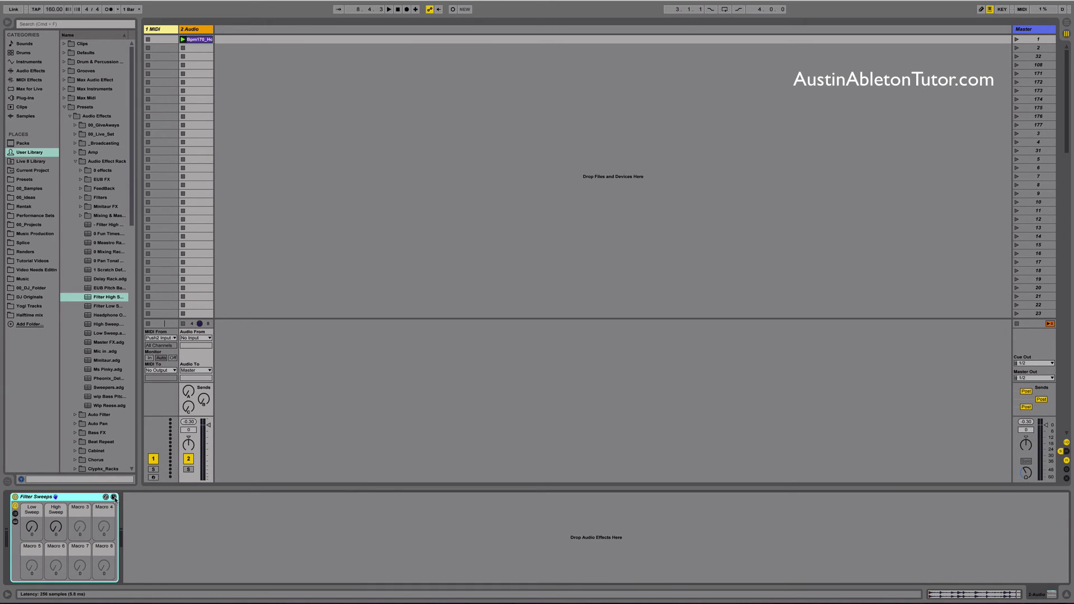
# Step: Audition Low Sweep at 88 and High Sweep during playback, then save the Filter Sweeps preset
pyautogui.press('space')
pyautogui.moveTo(32, 527); pyautogui.dragTo(31, 481)
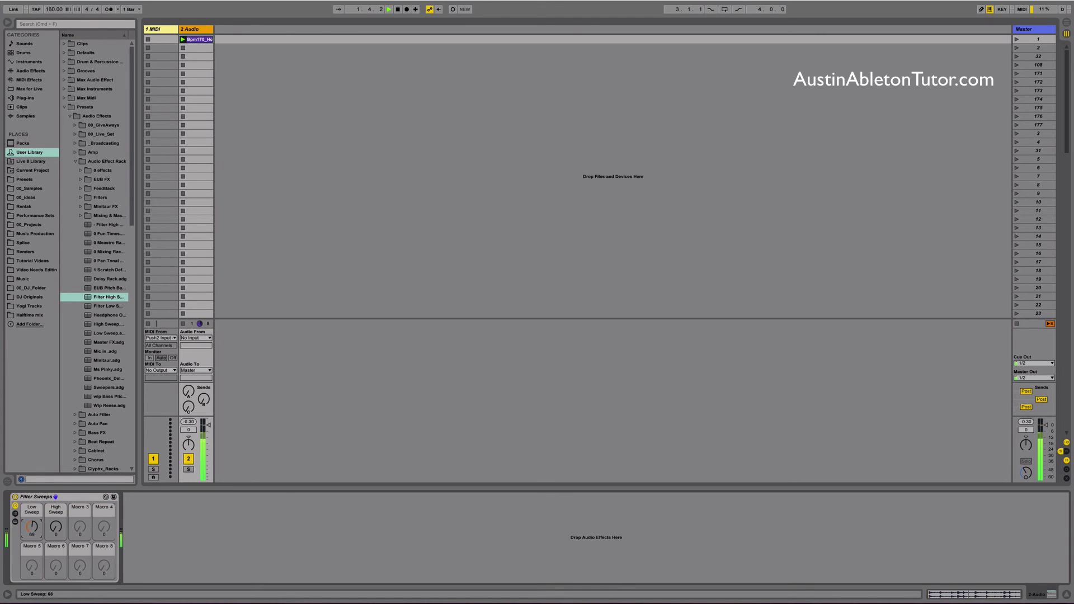
pyautogui.moveTo(32, 527); pyautogui.dragTo(55, 553)
pyautogui.press('space')
pyautogui.click(113, 496)
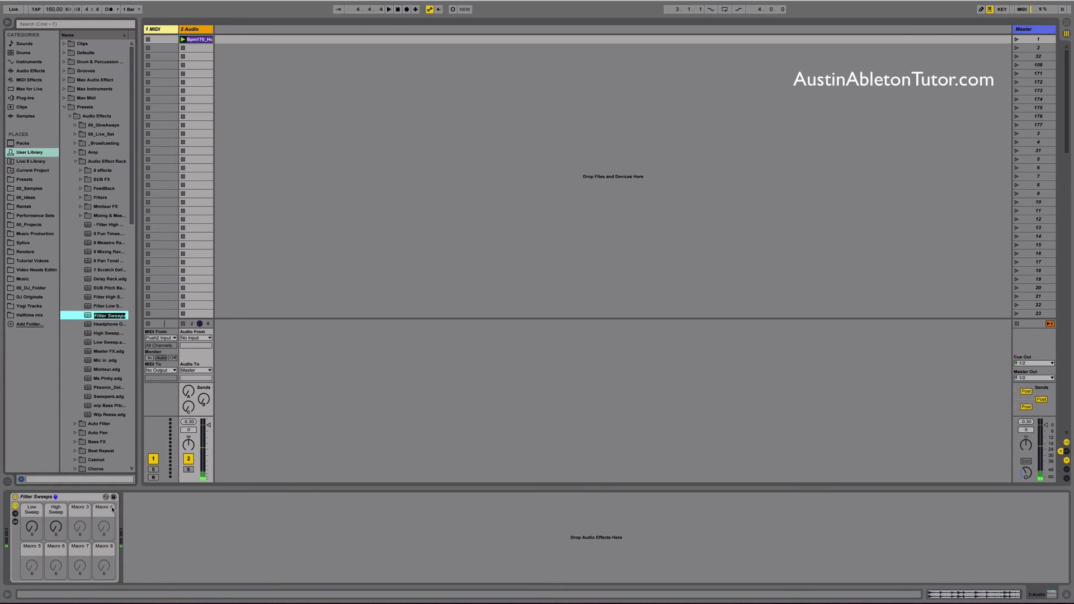
pyautogui.press('Return')
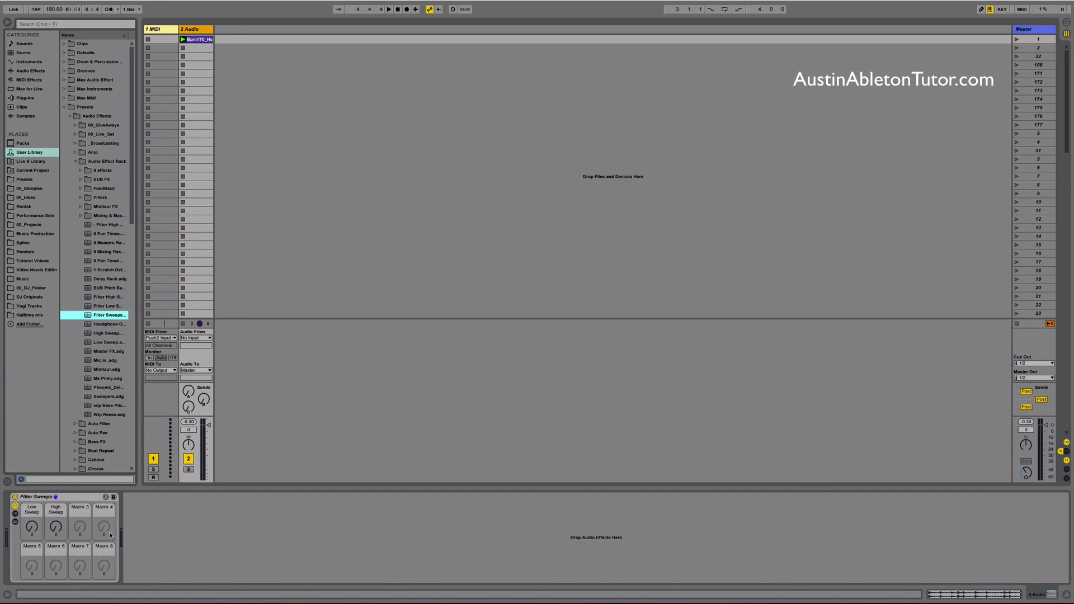